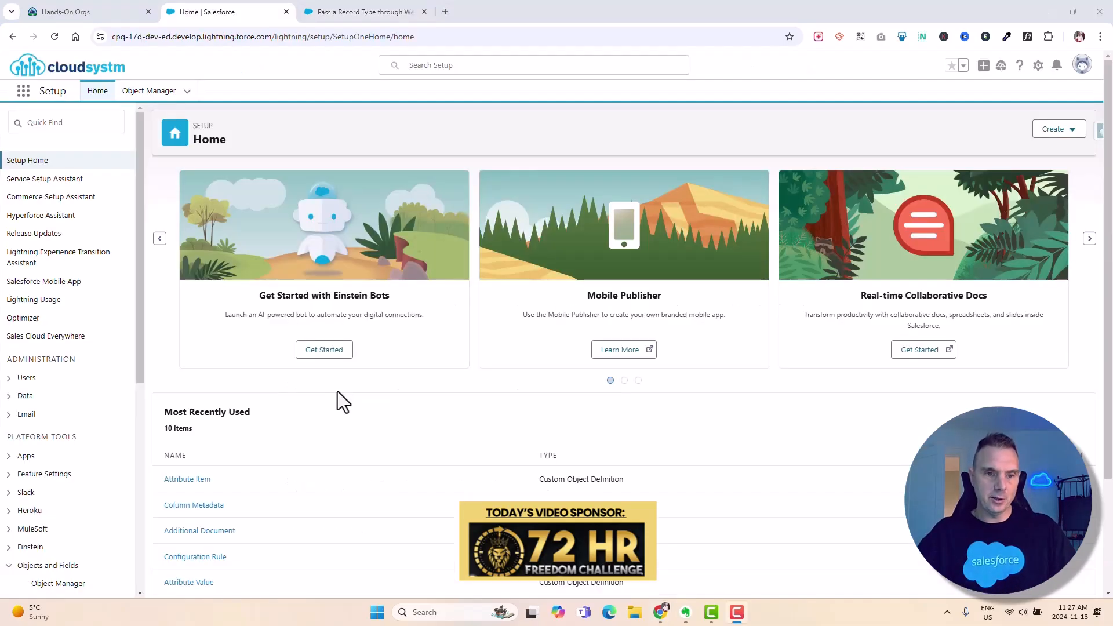
Step: Open the Lead object in Object Manager and show its record types
{"action": "left_click", "coordinate": [46, 122]}
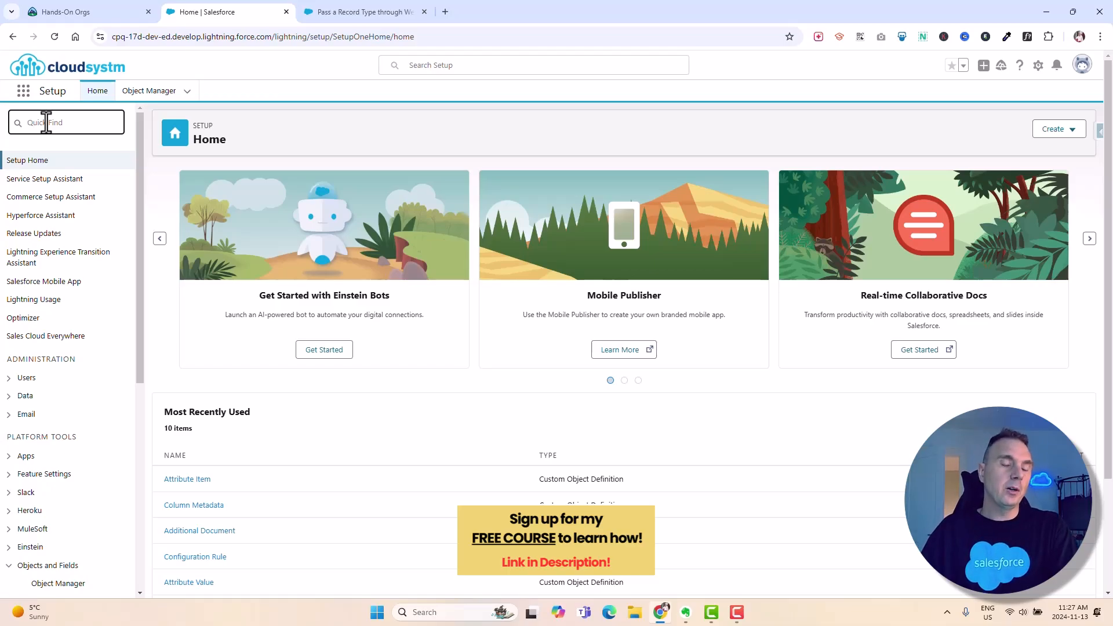
{"action": "left_click", "coordinate": [152, 92]}
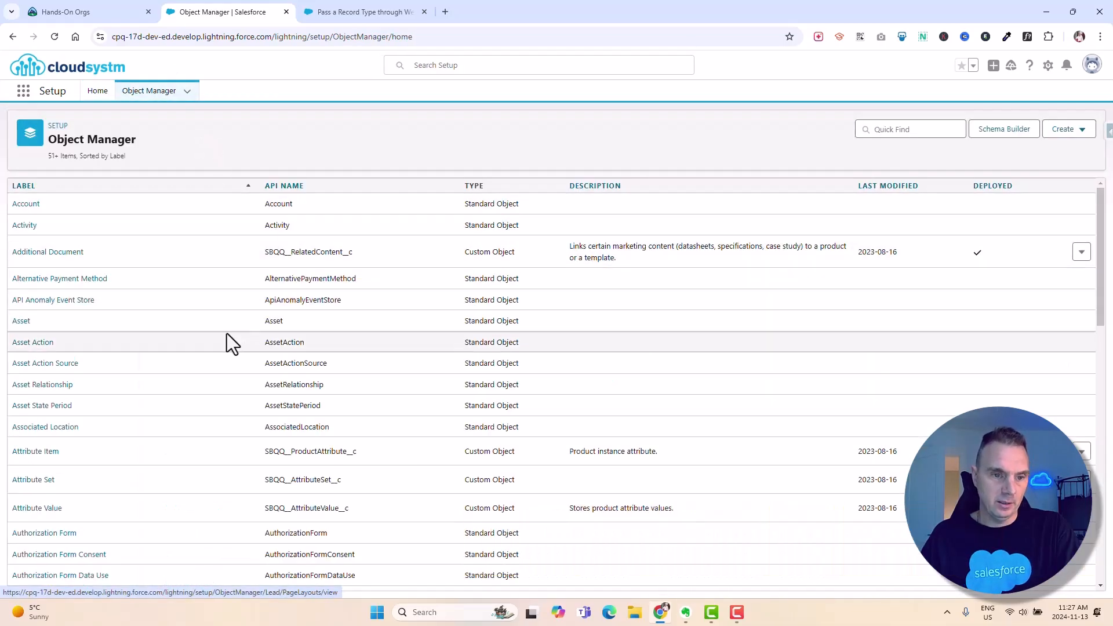
{"action": "scroll", "coordinate": [227, 335], "scroll_direction": "down", "scroll_amount": 20}
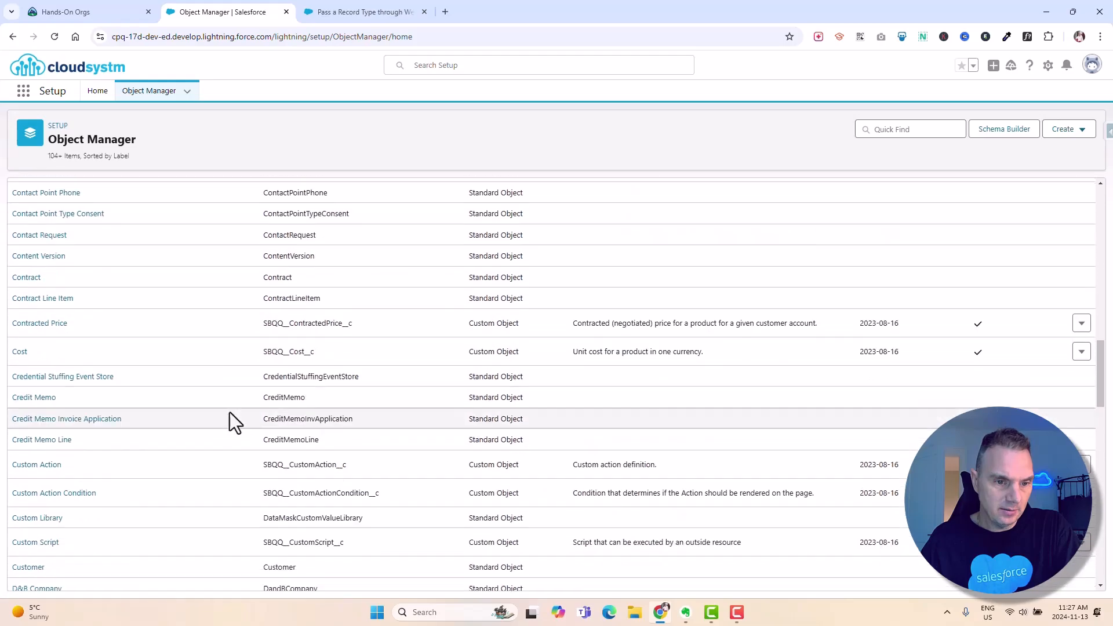
{"action": "scroll", "coordinate": [230, 413], "scroll_direction": "down", "scroll_amount": 20}
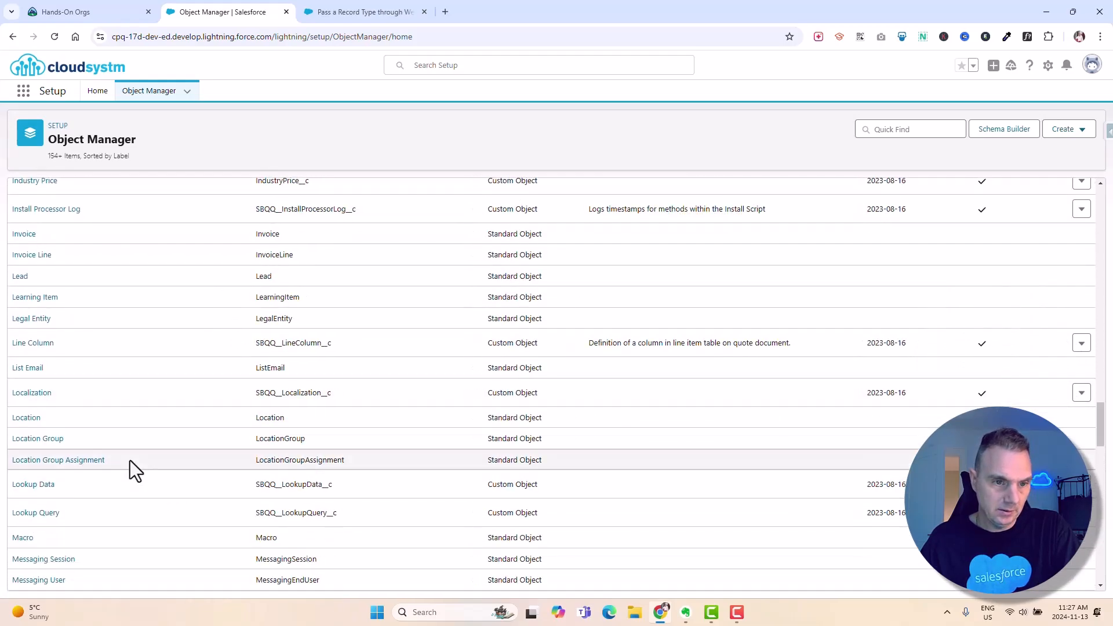
{"action": "scroll", "coordinate": [130, 460], "scroll_direction": "up", "scroll_amount": 3}
{"action": "left_click", "coordinate": [23, 452]}
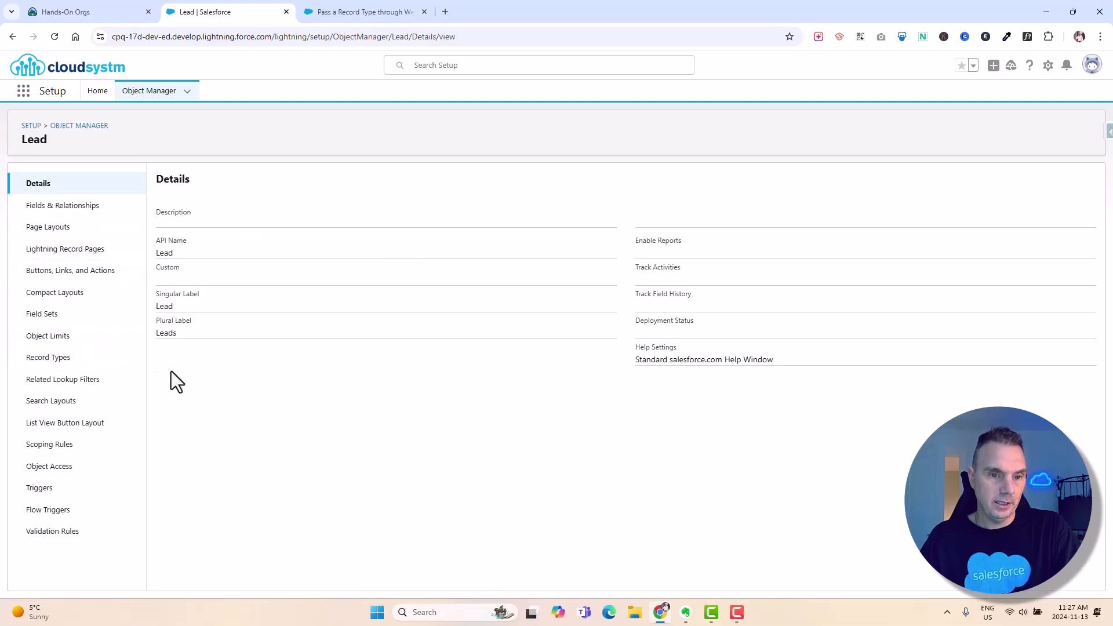
{"action": "left_click", "coordinate": [64, 358]}
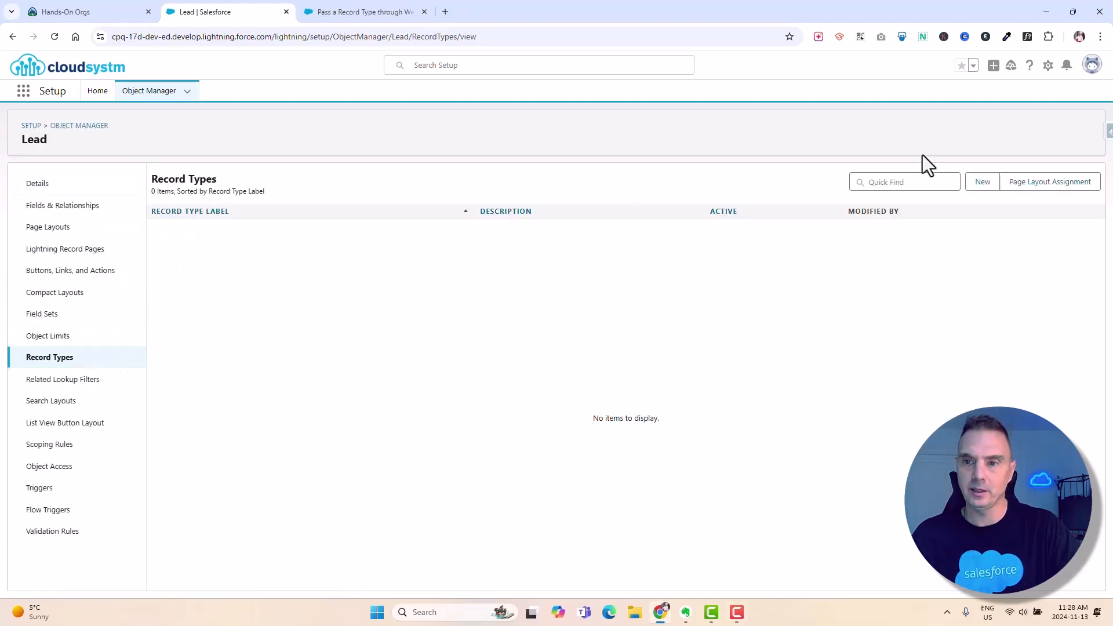
Step: Starting from a new Lead record type, create the required lead process from Master, named "Lead Process Default", and save its preselected status values
{"action": "left_click", "coordinate": [984, 182]}
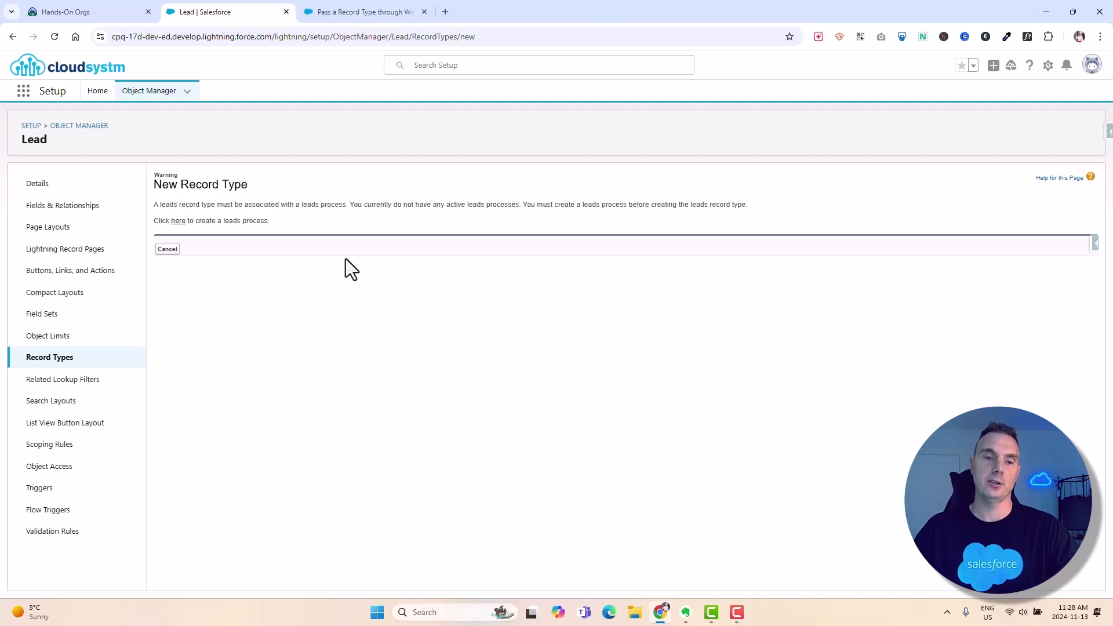
{"action": "left_click", "coordinate": [179, 226]}
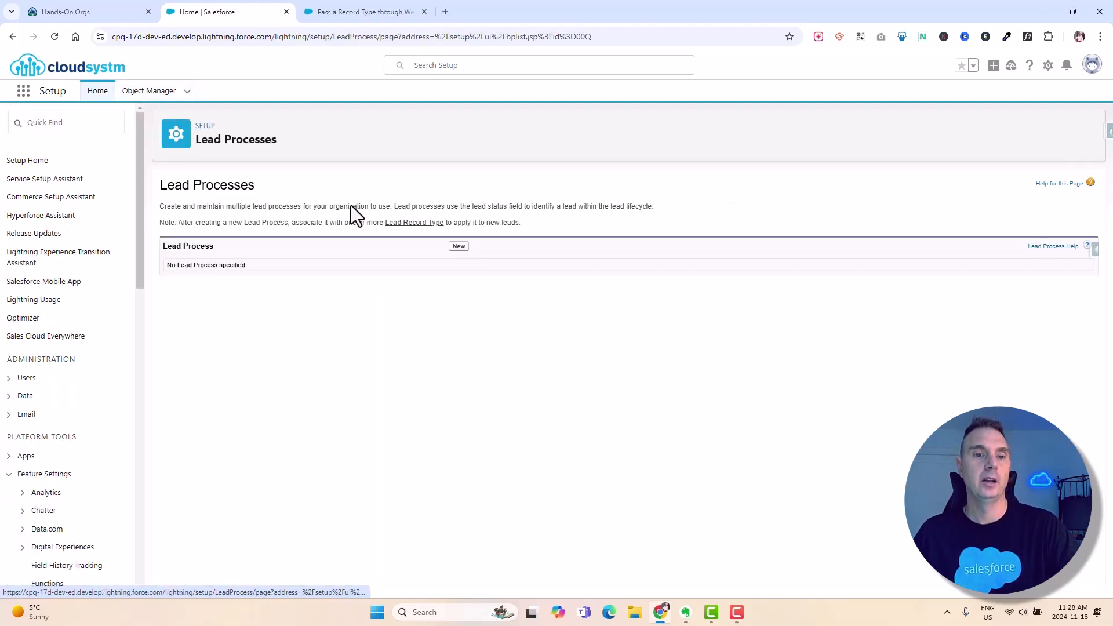
{"action": "left_click", "coordinate": [459, 247]}
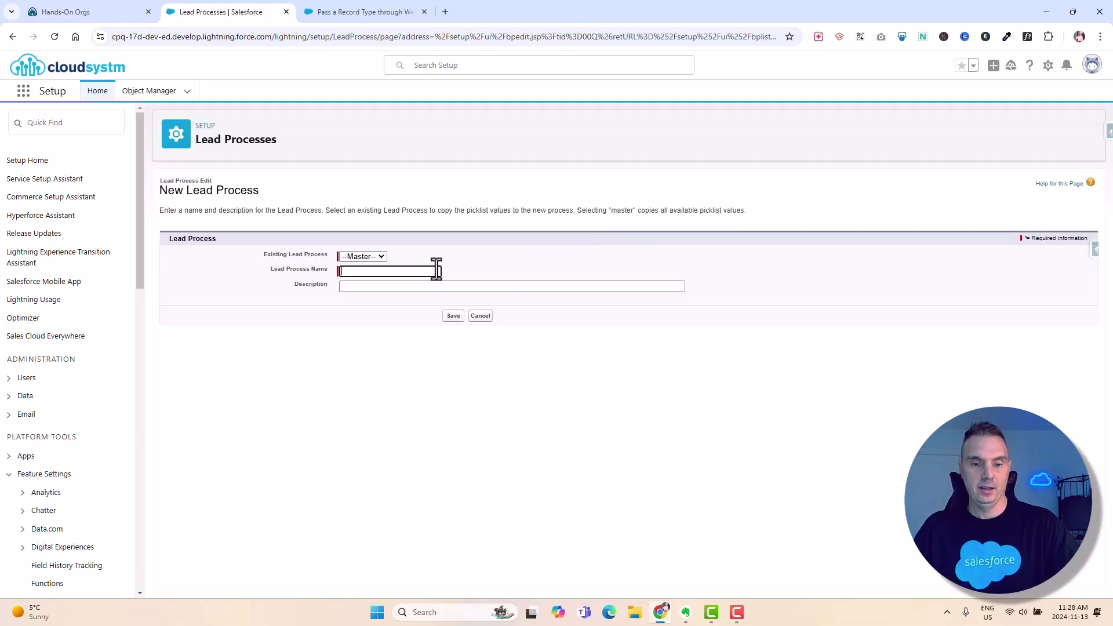
{"action": "type", "text": "Lewa"}
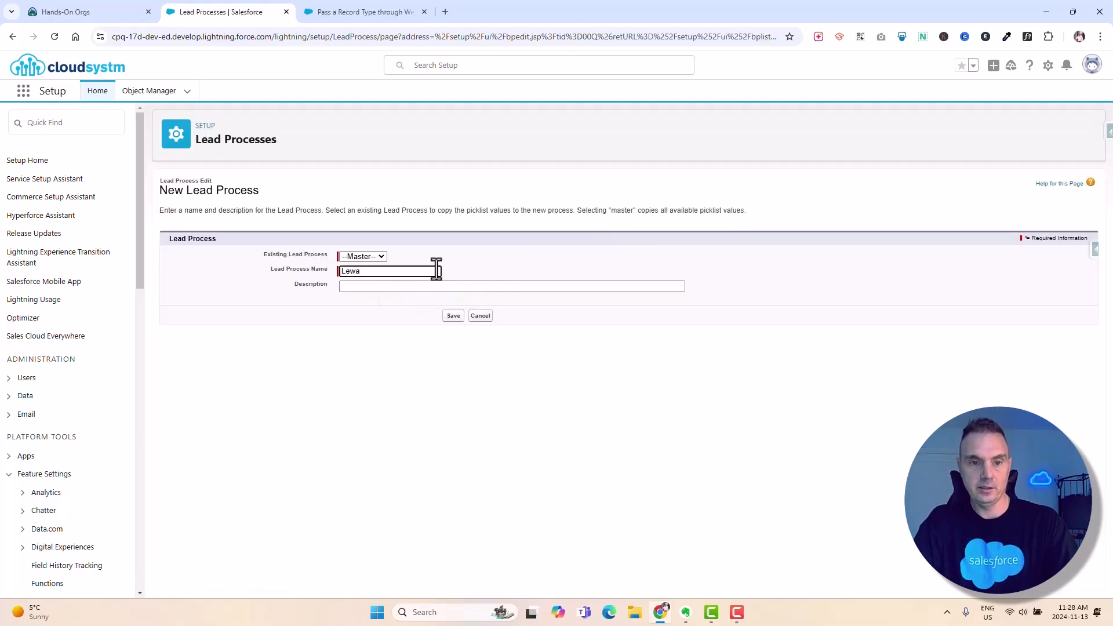
{"action": "type", "text": "da"}
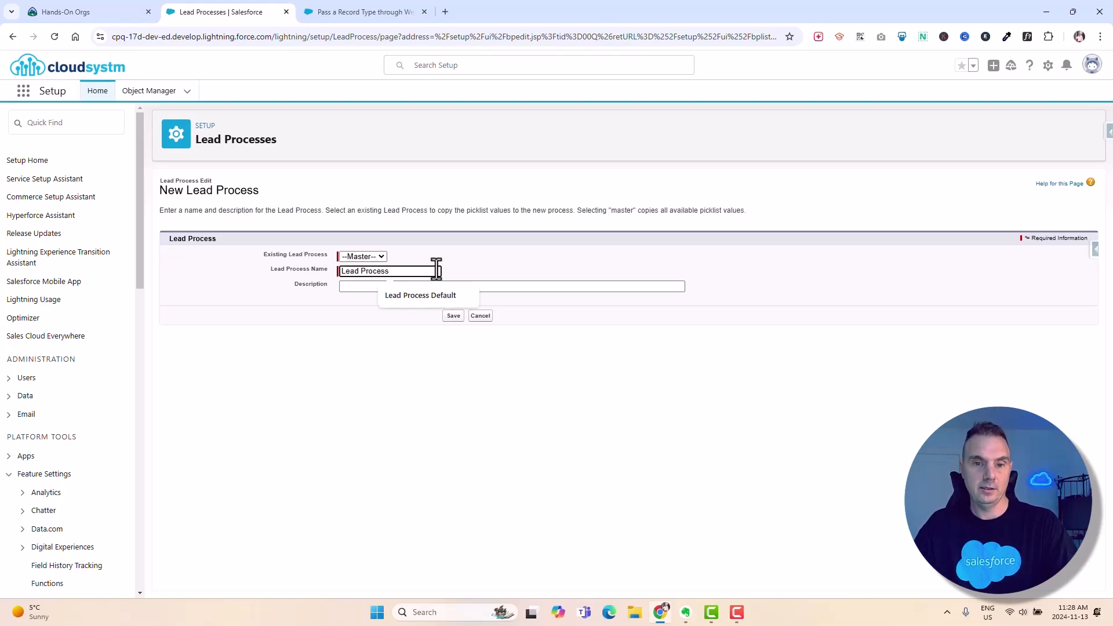
{"action": "type", "text": "d Process"}
{"action": "left_click", "coordinate": [435, 303]}
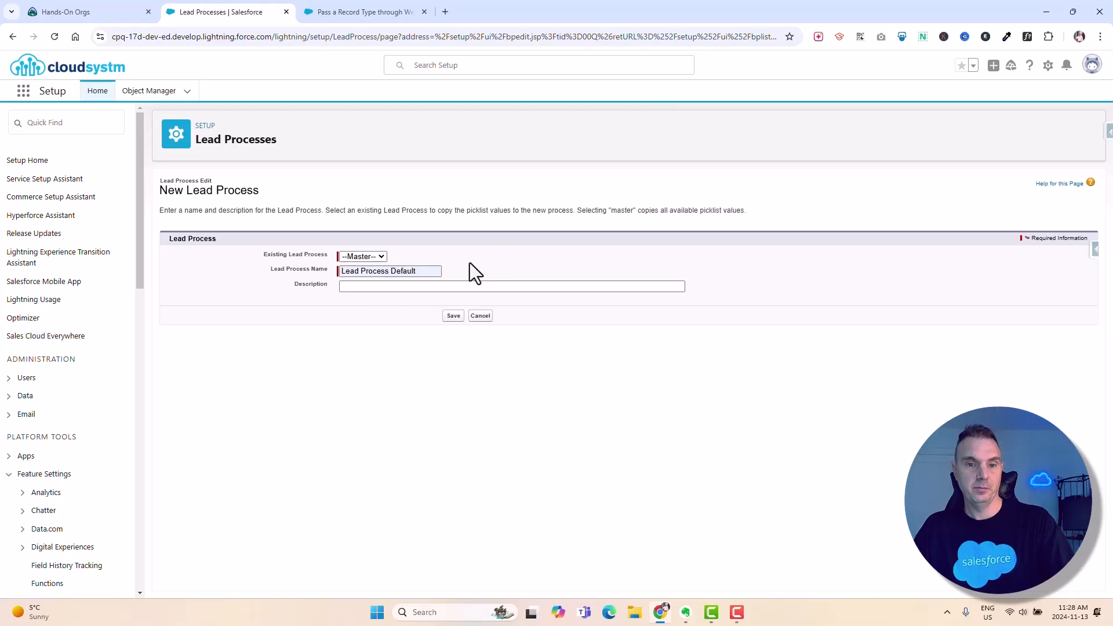
{"action": "left_click", "coordinate": [453, 318]}
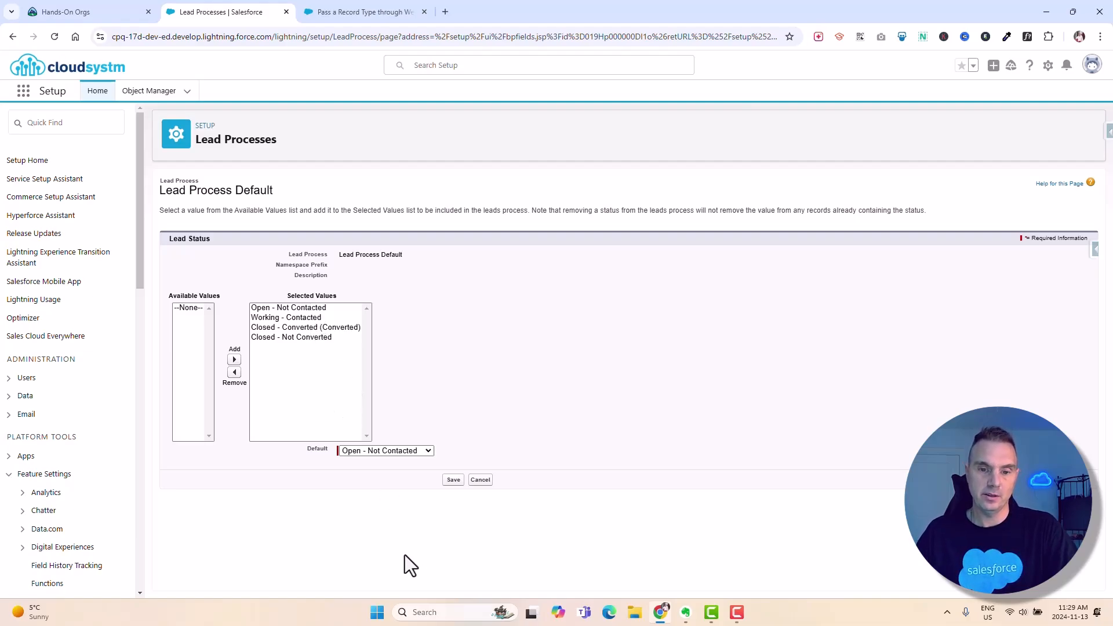
{"action": "left_click", "coordinate": [454, 480]}
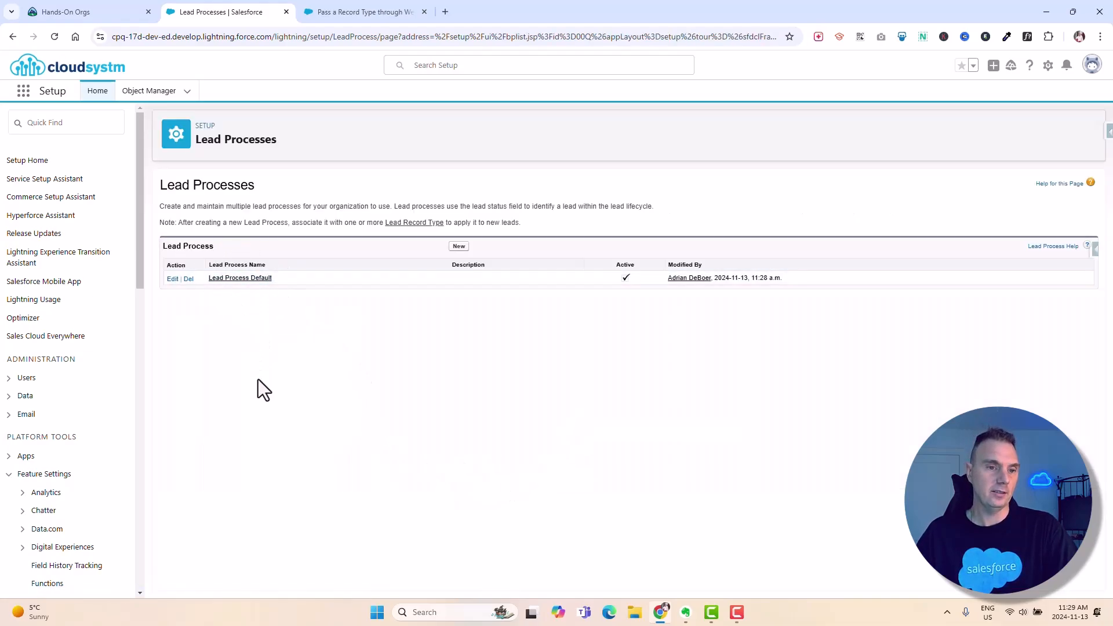
Step: Return to the Lead object's record types through Object Manager
{"action": "left_click", "coordinate": [150, 94]}
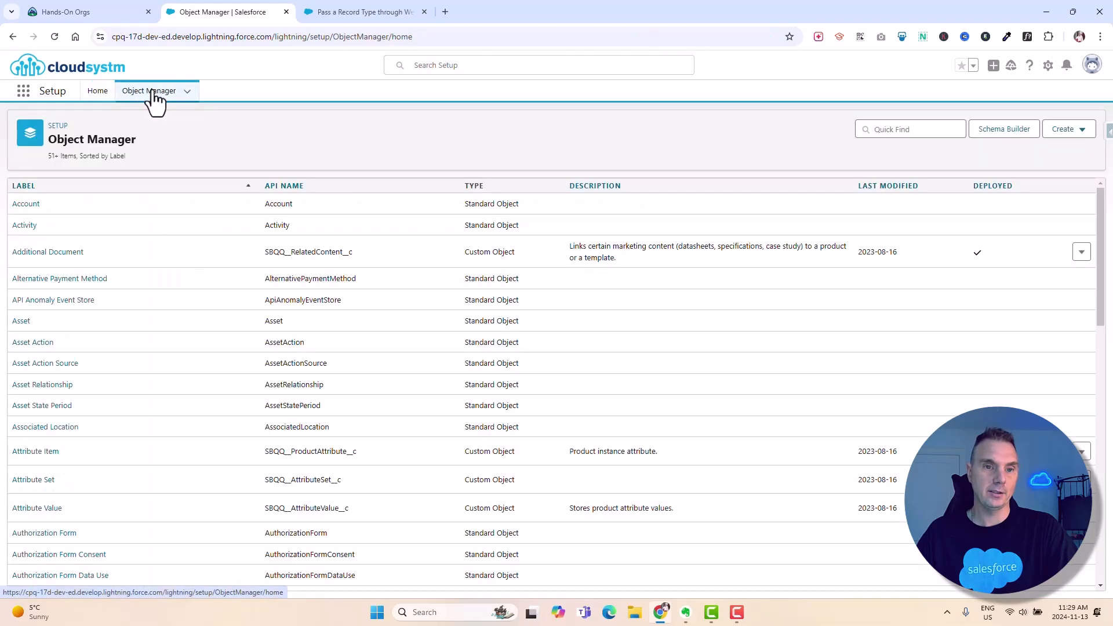
{"action": "scroll", "coordinate": [194, 380], "scroll_direction": "down", "scroll_amount": 20}
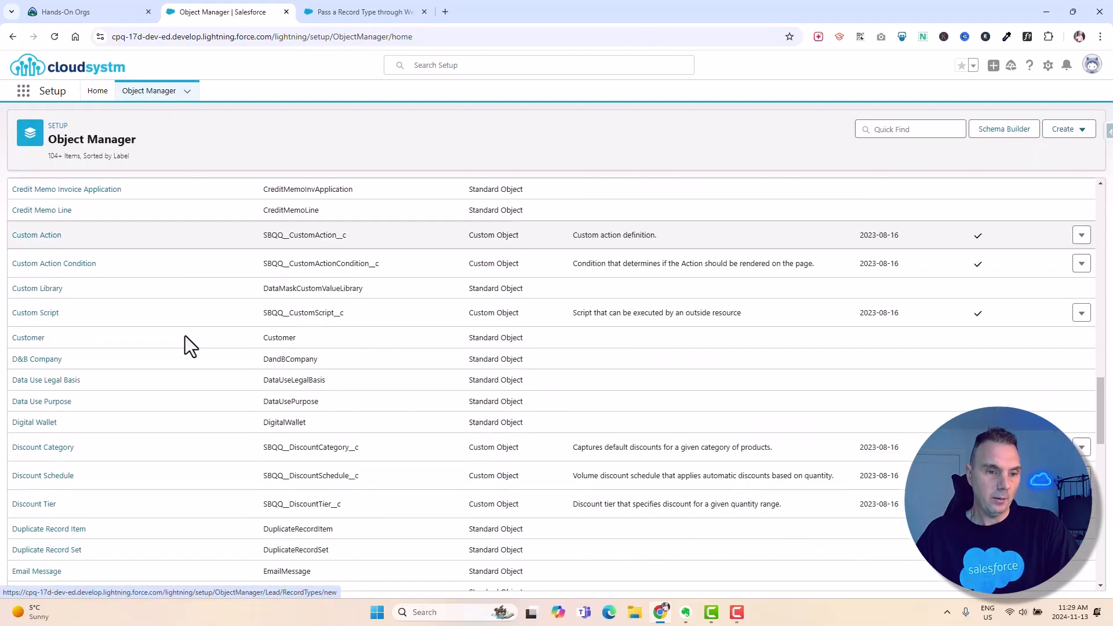
{"action": "scroll", "coordinate": [186, 335], "scroll_direction": "down", "scroll_amount": 8}
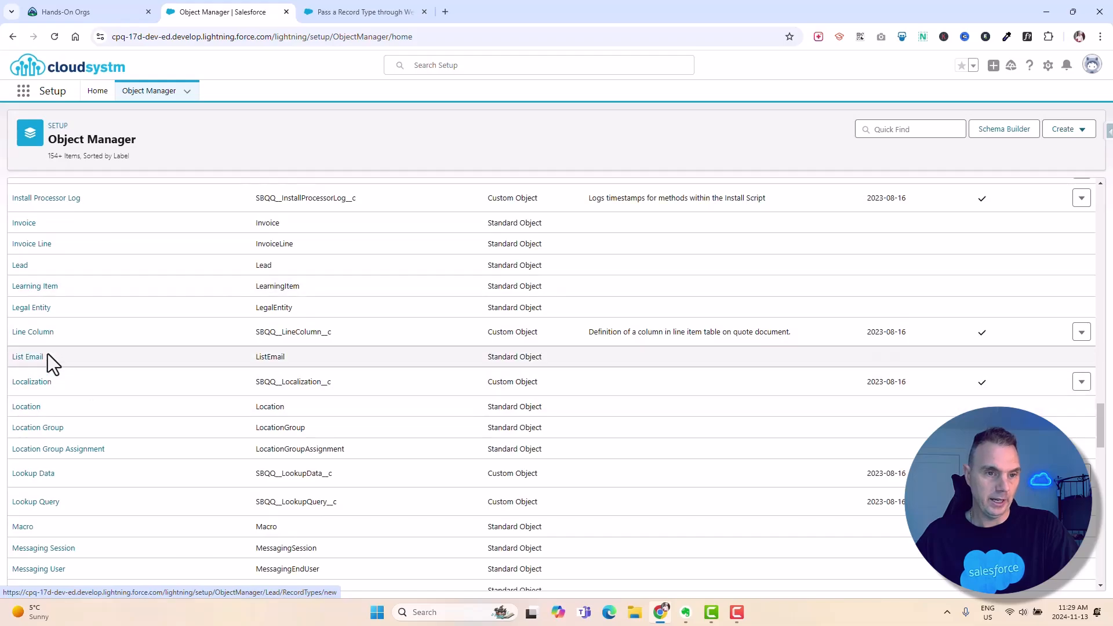
{"action": "left_click", "coordinate": [29, 269]}
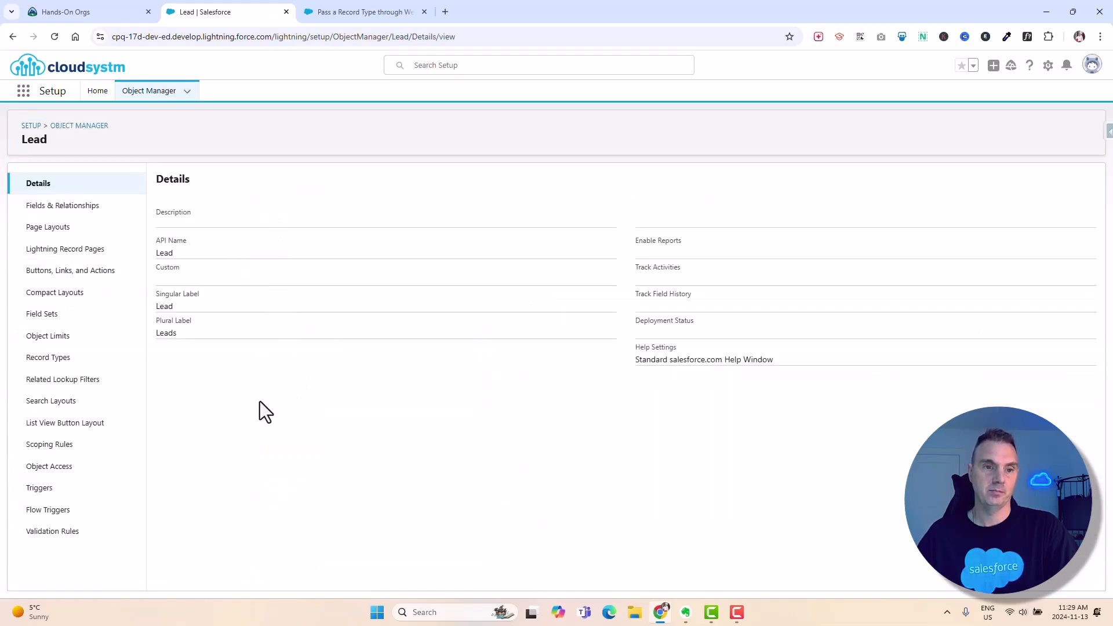
{"action": "left_click", "coordinate": [58, 358]}
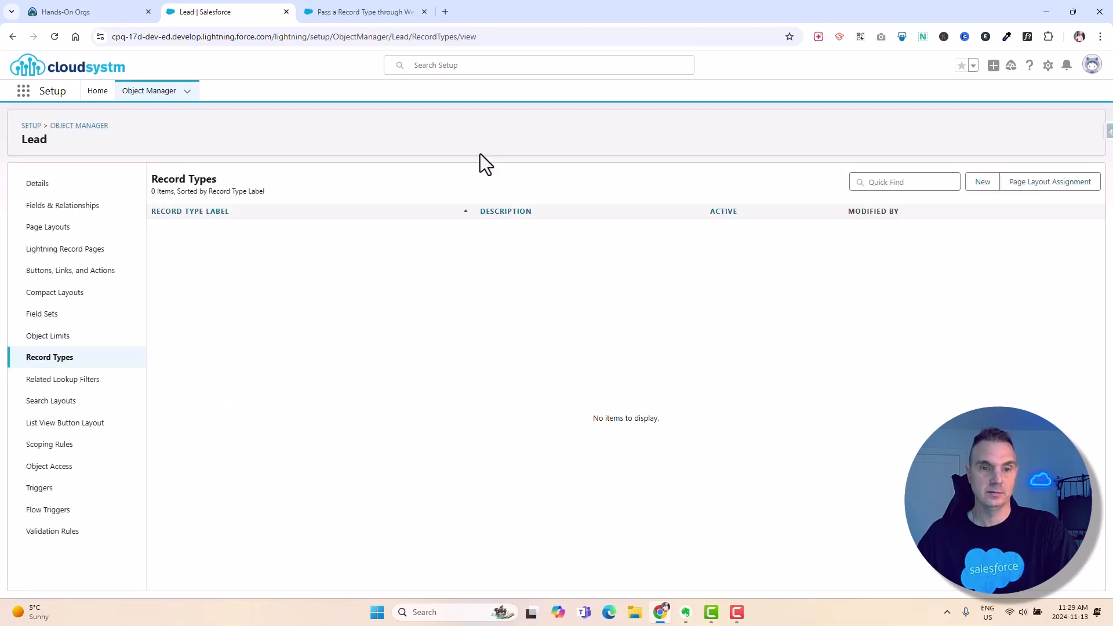
Step: Start a new Lead record type based on Master, with "Tradeshow" as its label and record type name
{"action": "left_click", "coordinate": [983, 182]}
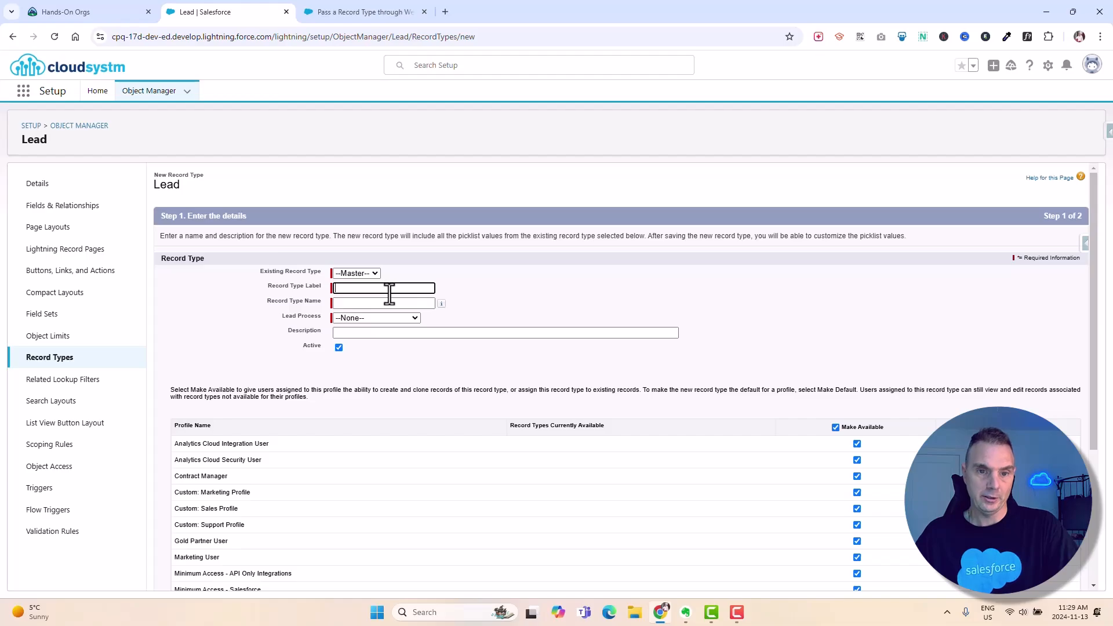
{"action": "left_click", "coordinate": [375, 274]}
{"action": "left_click", "coordinate": [409, 270]}
{"action": "left_click", "coordinate": [366, 289]}
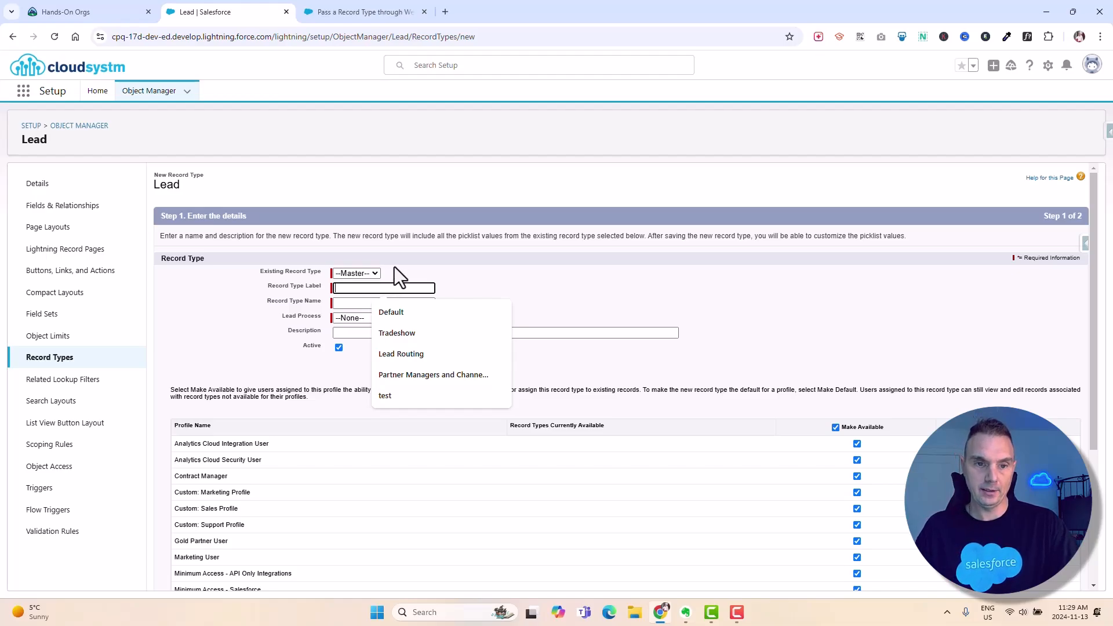
{"action": "key", "text": "Escape"}
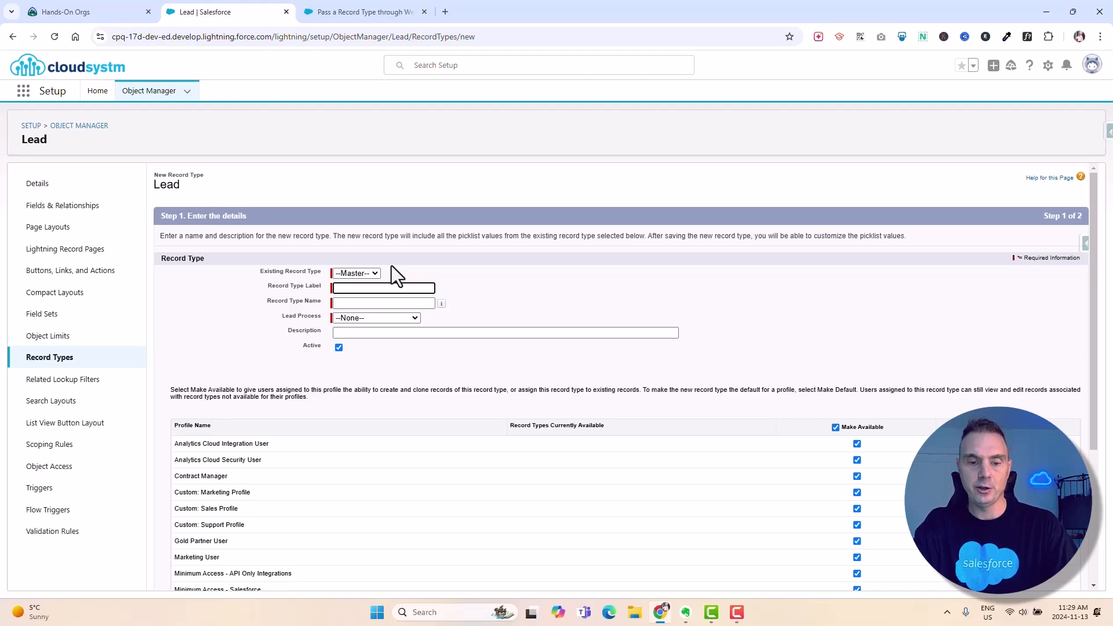
{"action": "type", "text": "Tradeshow"}
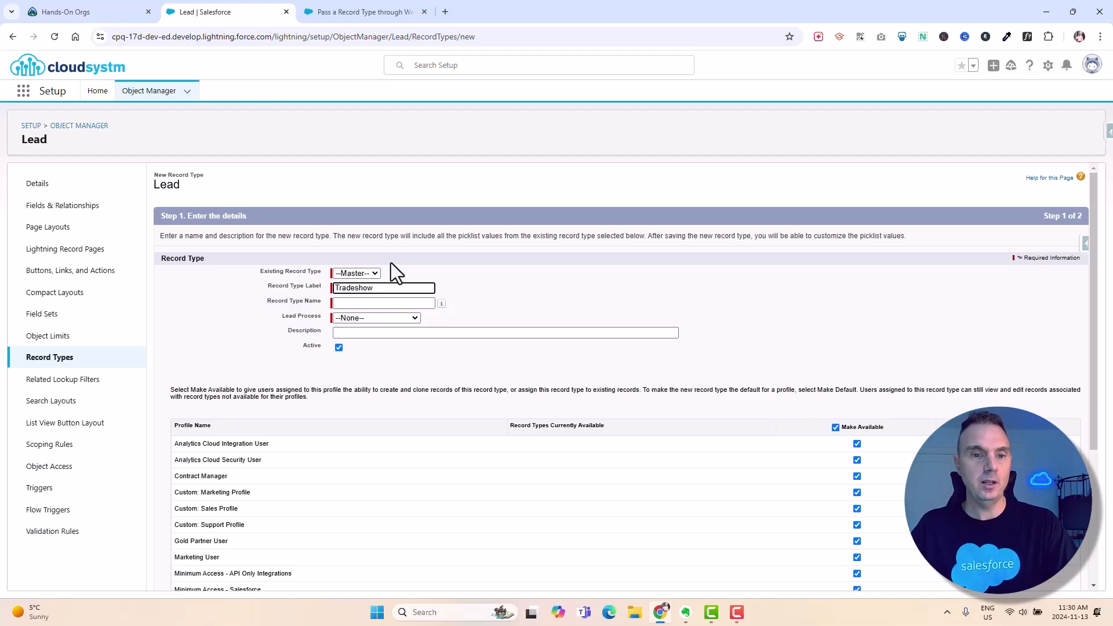
{"action": "left_click", "coordinate": [400, 303]}
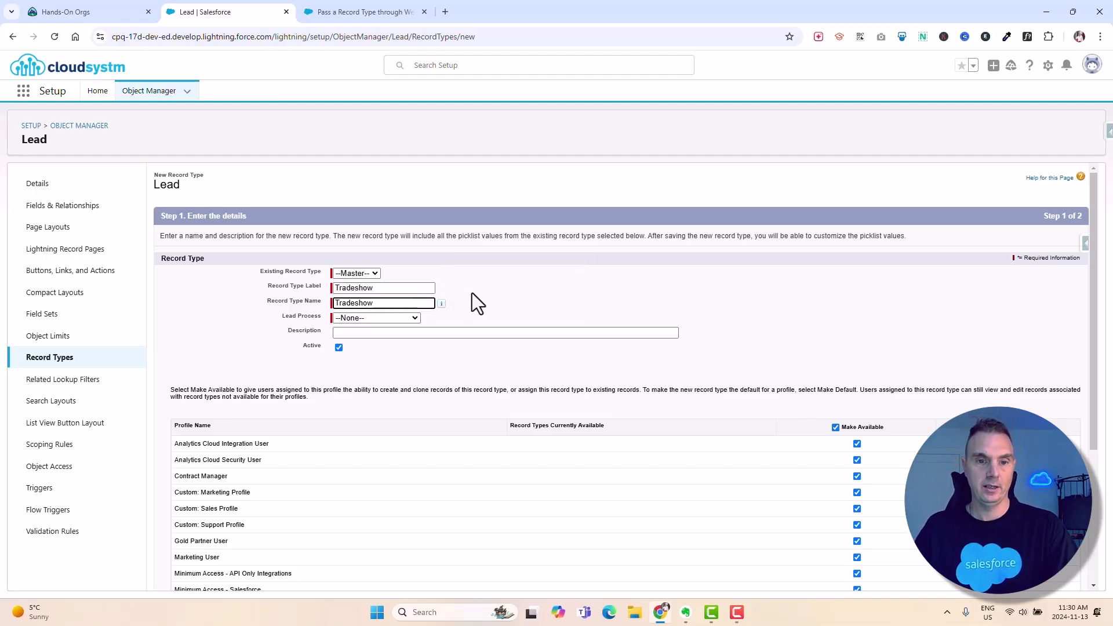
Step: Assign Lead Process Default to the Tradeshow record type and continue to the page layout assignment
{"action": "scroll", "coordinate": [479, 271], "scroll_direction": "down", "scroll_amount": 2}
{"action": "left_click", "coordinate": [381, 215]}
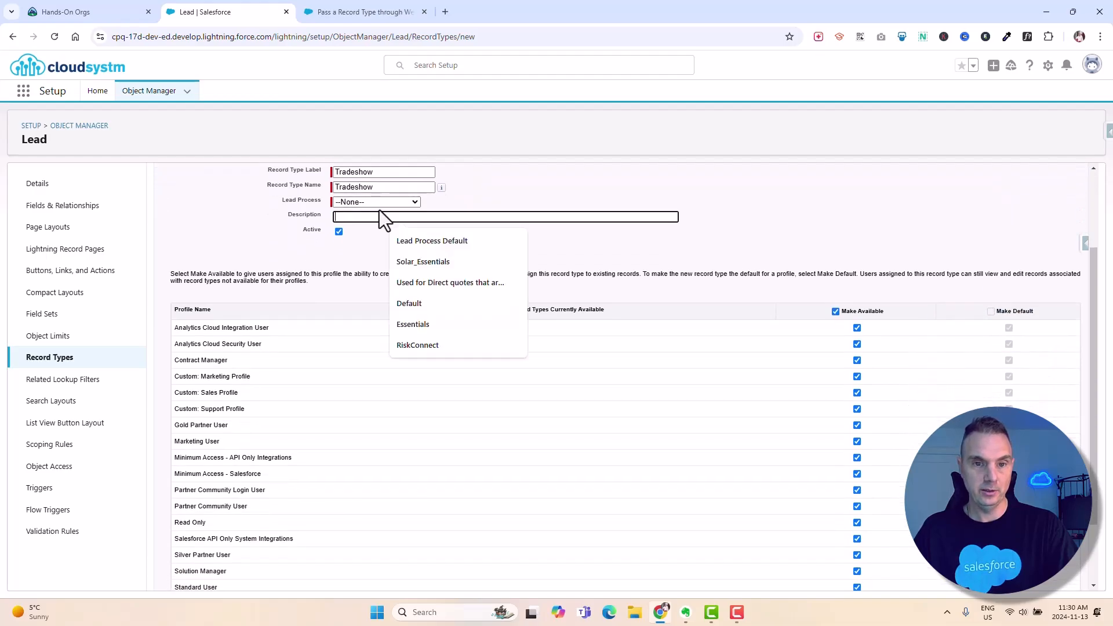
{"action": "left_click", "coordinate": [377, 204]}
{"action": "left_click", "coordinate": [384, 231]}
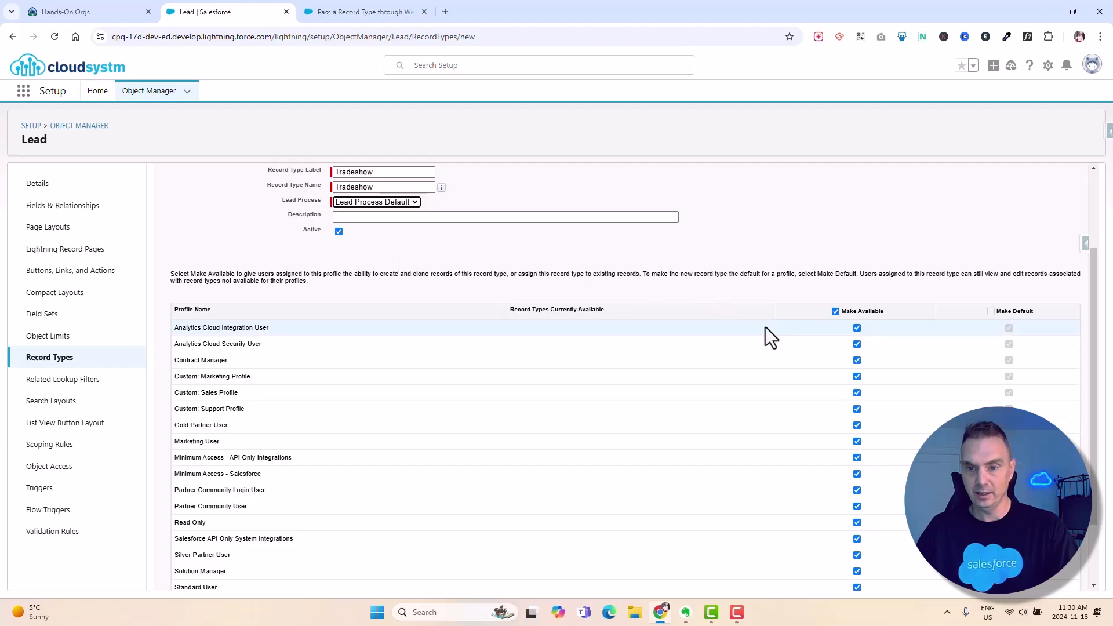
{"action": "scroll", "coordinate": [849, 379], "scroll_direction": "down", "scroll_amount": 2}
{"action": "scroll", "coordinate": [849, 377], "scroll_direction": "up", "scroll_amount": 4}
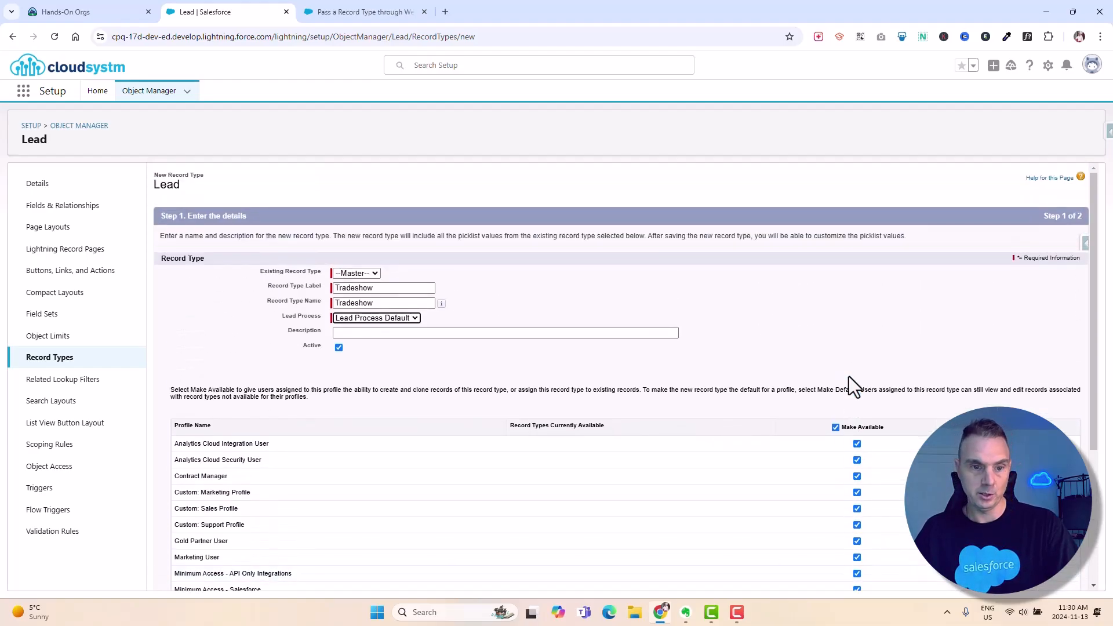
{"action": "scroll", "coordinate": [823, 325], "scroll_direction": "down", "scroll_amount": 1}
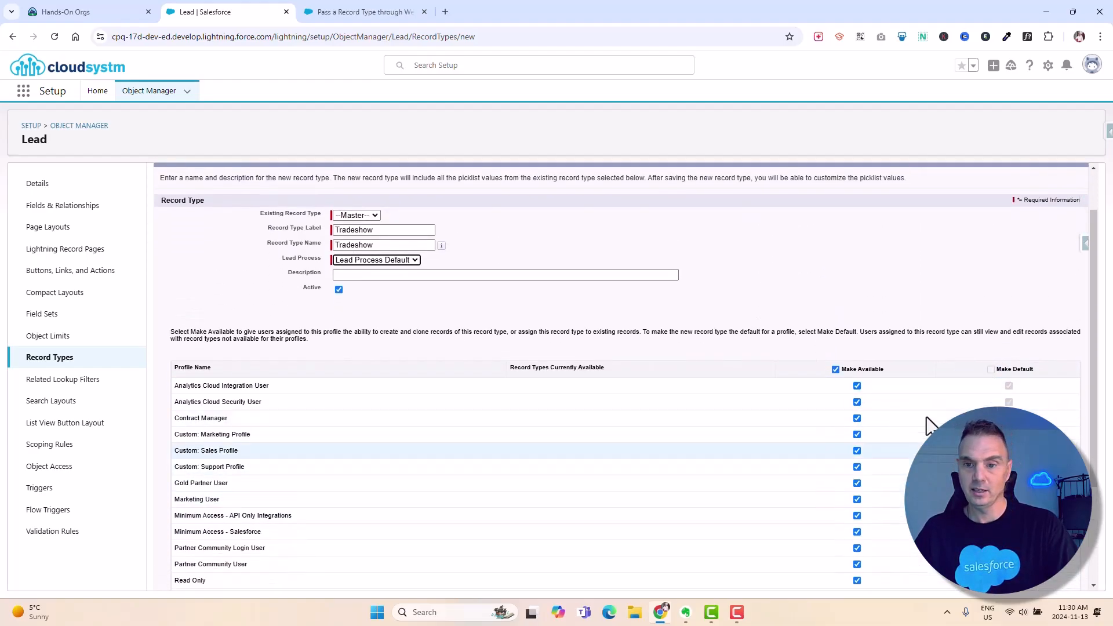
{"action": "scroll", "coordinate": [957, 414], "scroll_direction": "down", "scroll_amount": 3}
{"action": "left_click", "coordinate": [1050, 584]}
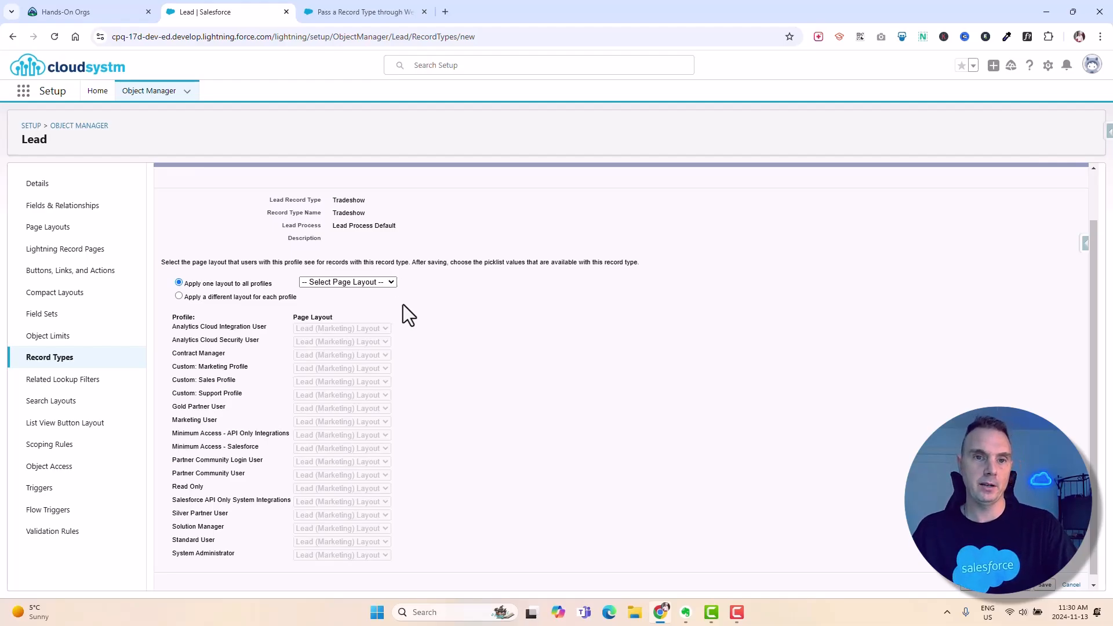
Step: Duplicate the record type browser tab and open the Lead object's page layouts in the copy
{"action": "right_click", "coordinate": [233, 12]}
{"action": "left_click", "coordinate": [276, 117]}
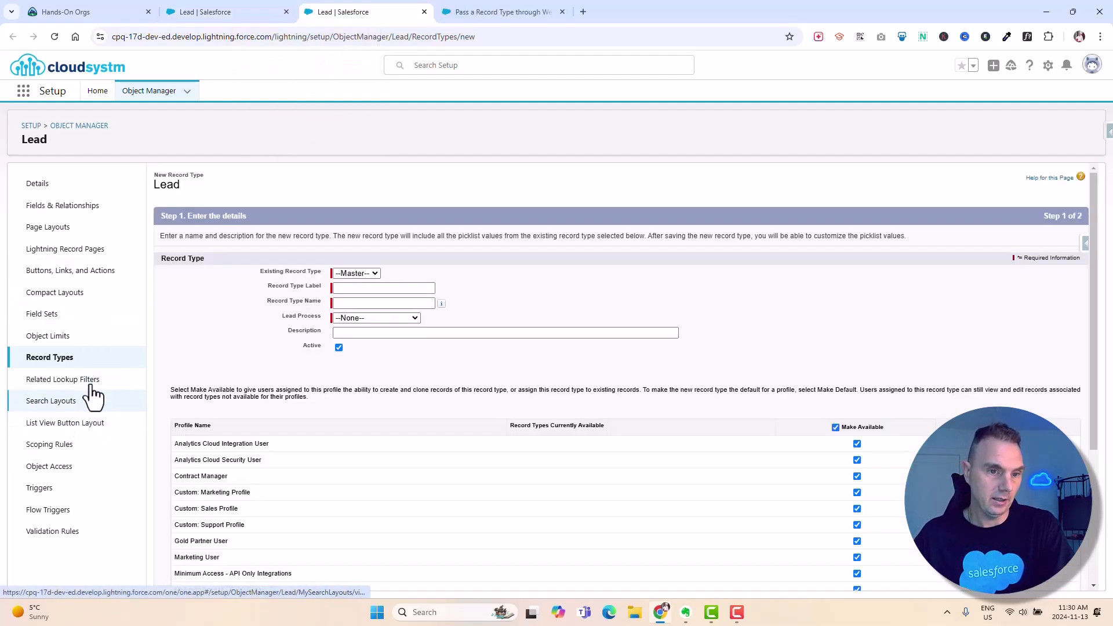
{"action": "left_click", "coordinate": [87, 228]}
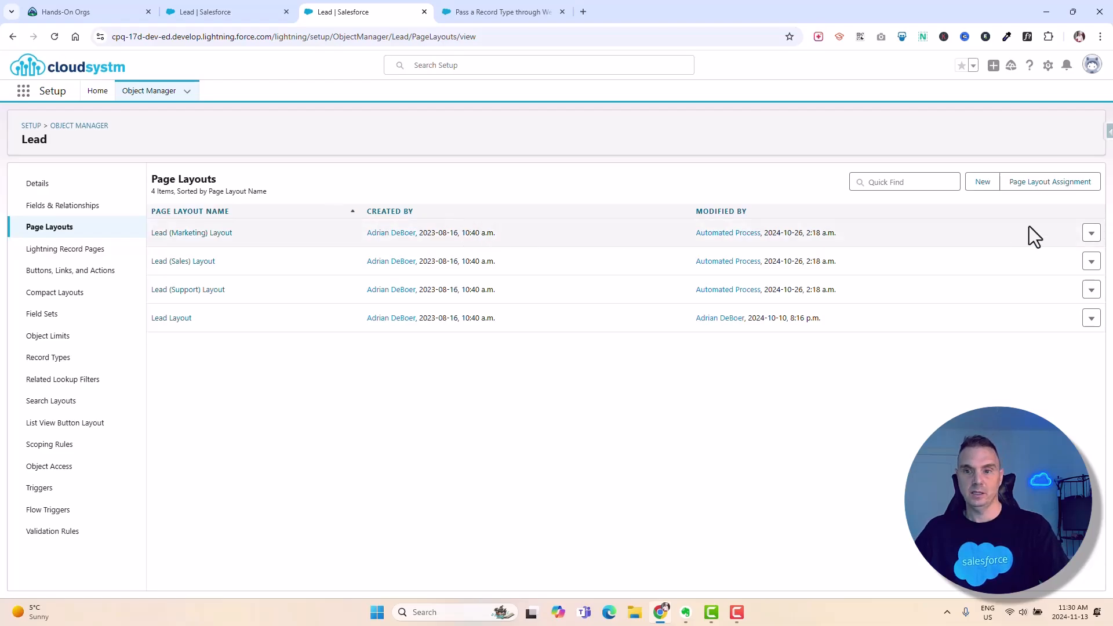
Step: Create a Lead page layout named "Tradeshow" by cloning the existing Lead Layout
{"action": "left_click", "coordinate": [993, 184]}
{"action": "type", "text": "Trads"}
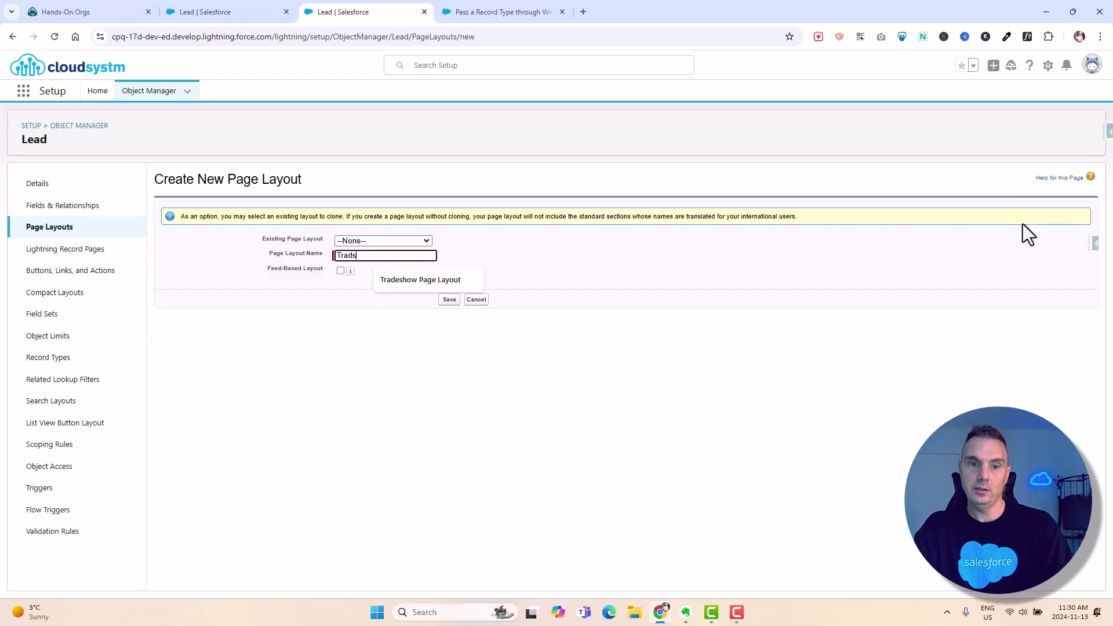
{"action": "key", "text": "BackSpace"}
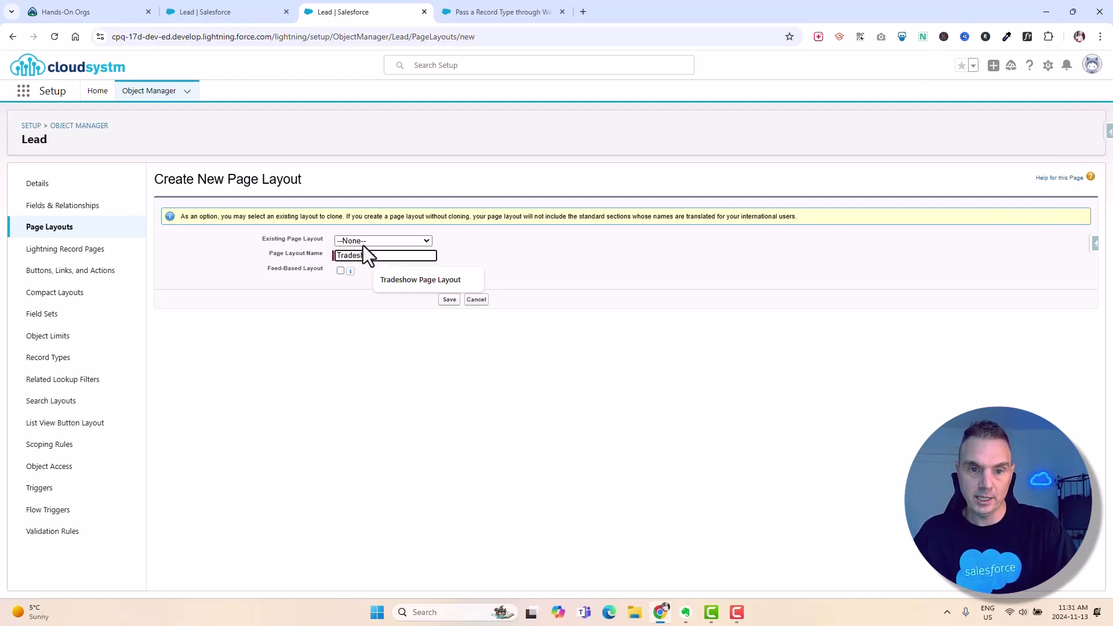
{"action": "left_click", "coordinate": [377, 241]}
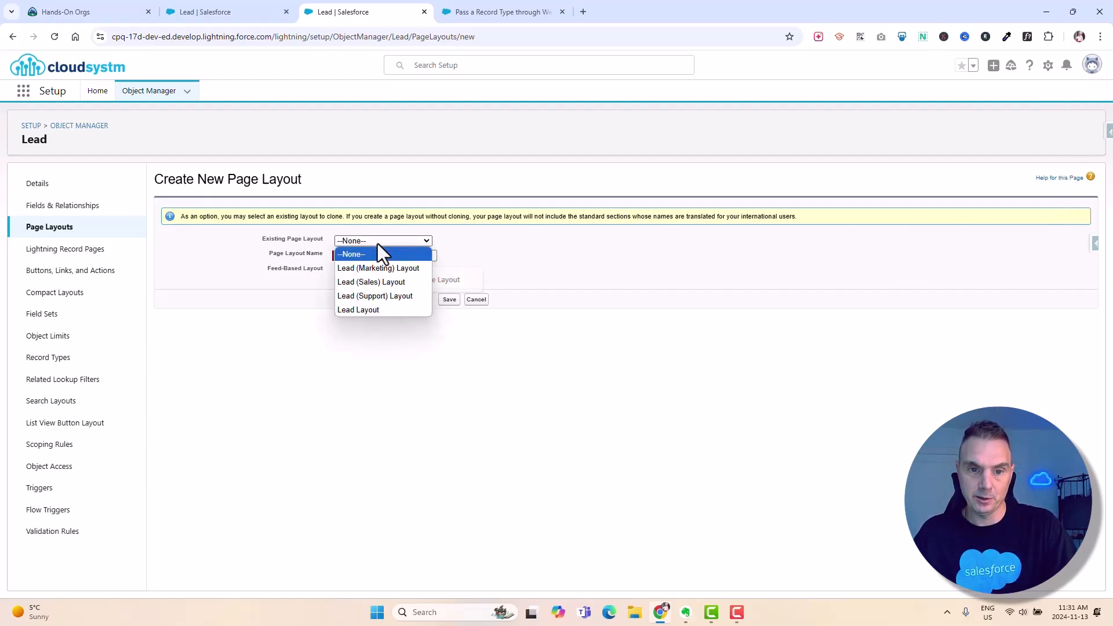
{"action": "left_click", "coordinate": [377, 309]}
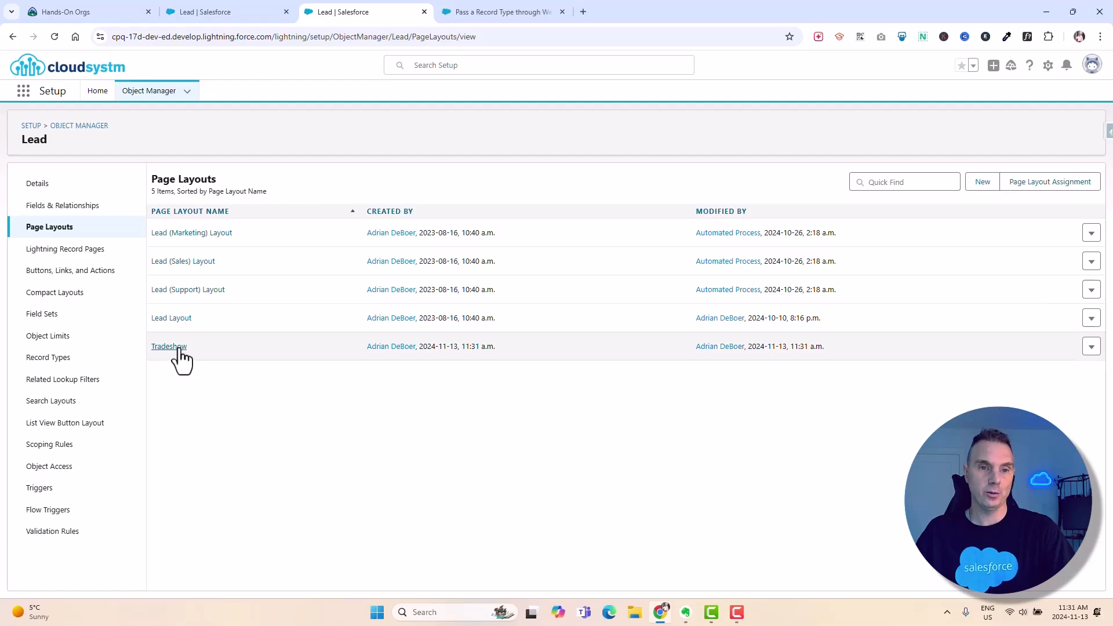
Step: Open the Tradeshow page layout and remove the Product Interest, Number of Locations and SIC Code fields from Additional Information
{"action": "left_click", "coordinate": [171, 348]}
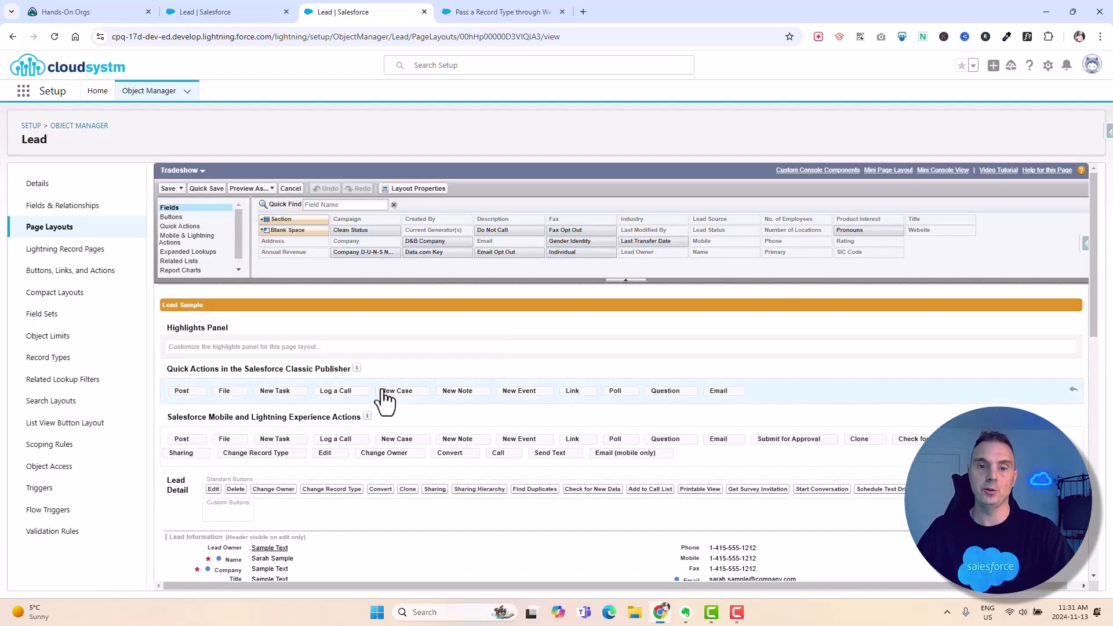
{"action": "scroll", "coordinate": [777, 354], "scroll_direction": "down", "scroll_amount": 2}
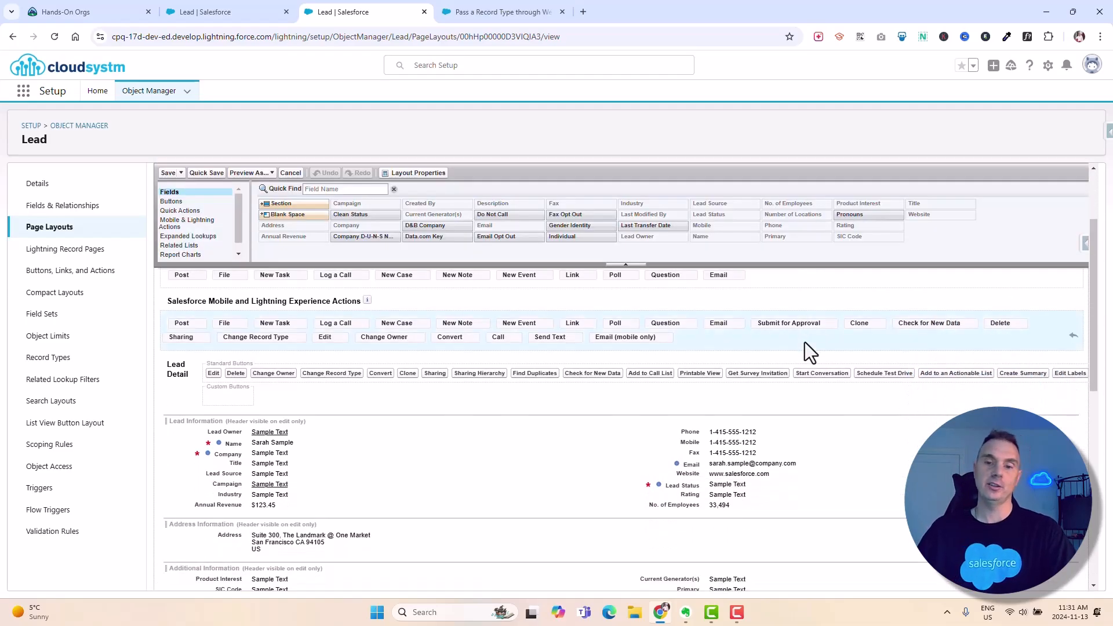
{"action": "scroll", "coordinate": [805, 342], "scroll_direction": "down", "scroll_amount": 5}
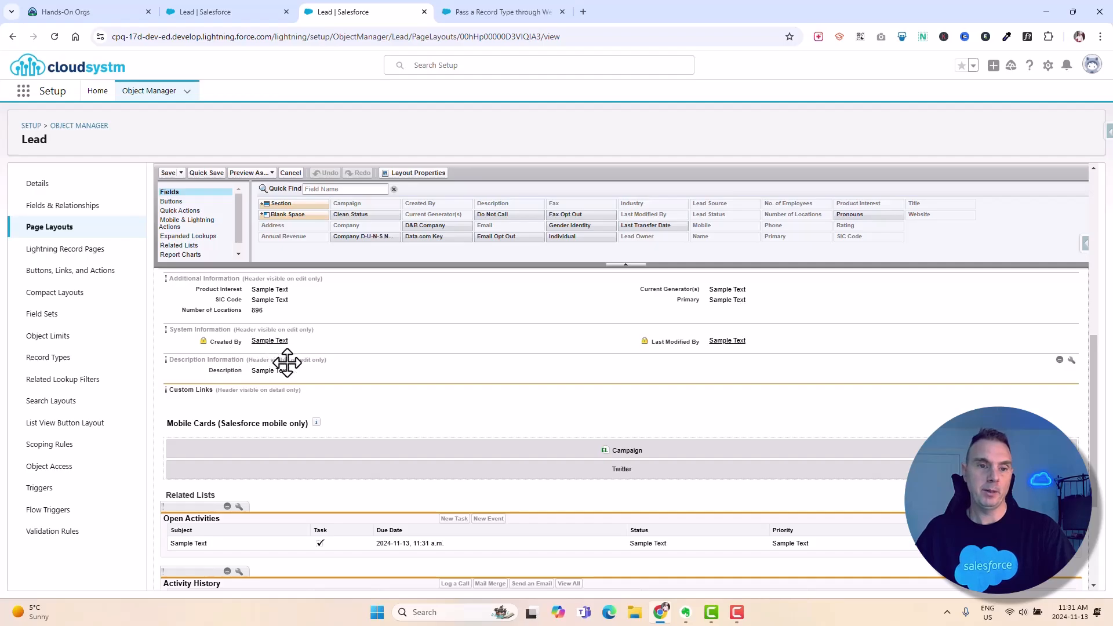
{"action": "scroll", "coordinate": [287, 362], "scroll_direction": "up", "scroll_amount": 1}
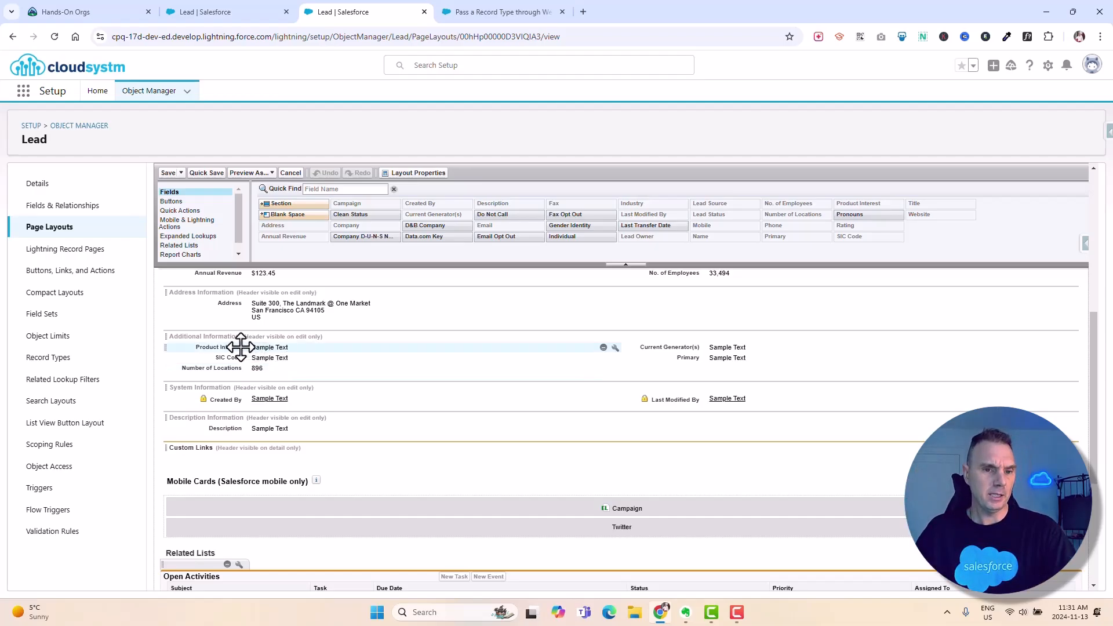
{"action": "left_click_drag", "start_coordinate": [241, 346], "coordinate": [356, 180]}
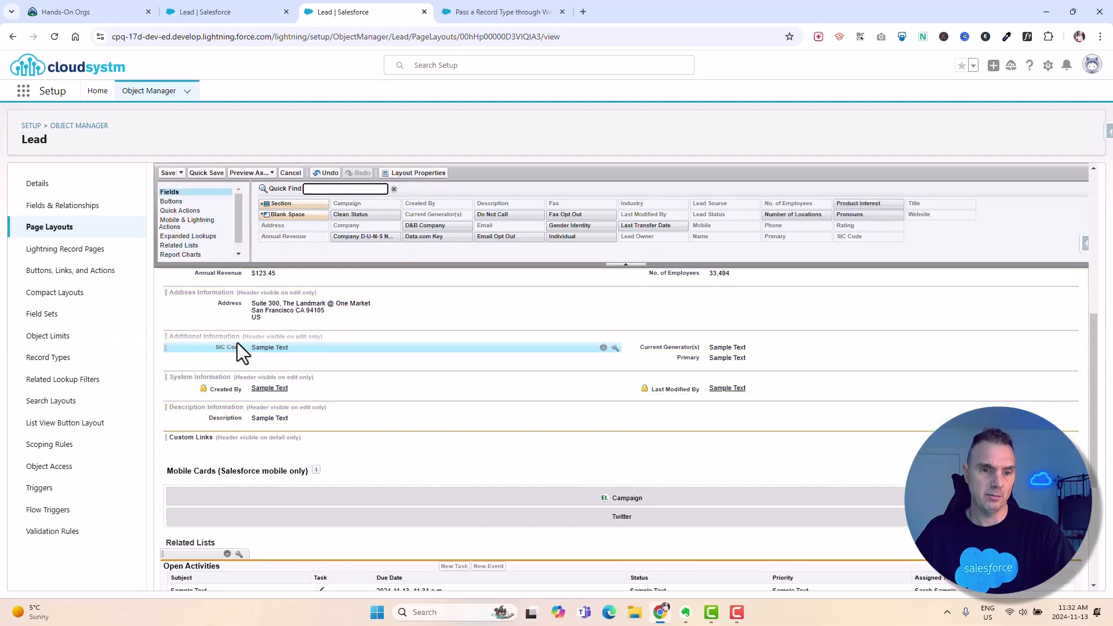
{"action": "left_click_drag", "start_coordinate": [233, 346], "coordinate": [287, 246]}
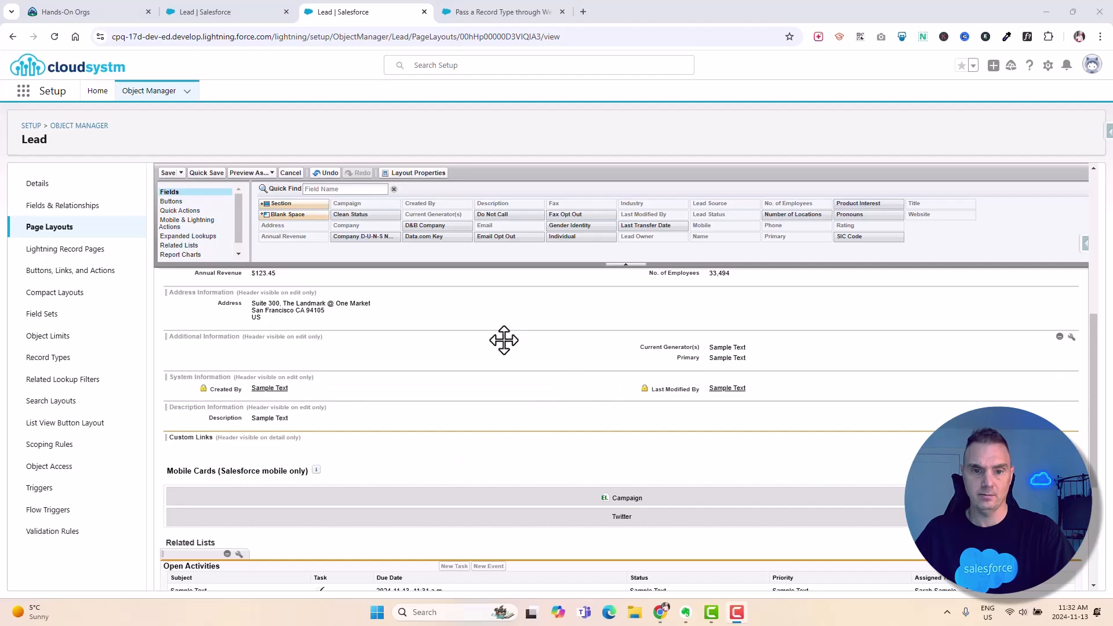
Step: Move Additional Information below System Information, remove Last Modified By, Primary, Current Generator(s) and Created By, and save the layout
{"action": "left_click_drag", "start_coordinate": [504, 340], "coordinate": [402, 381]}
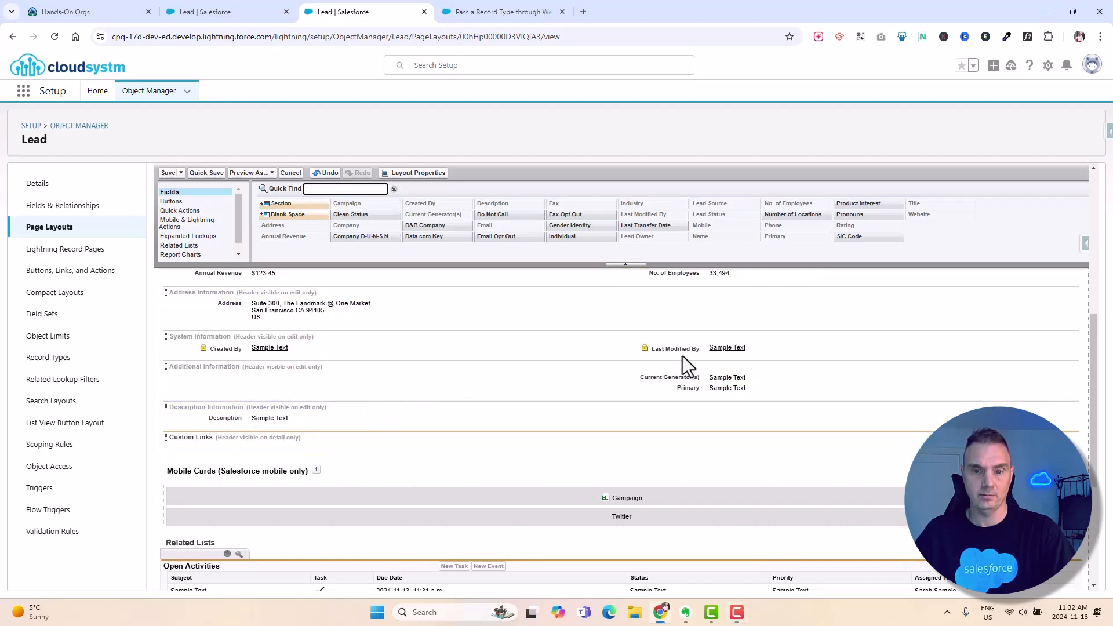
{"action": "left_click_drag", "start_coordinate": [686, 347], "coordinate": [712, 223]}
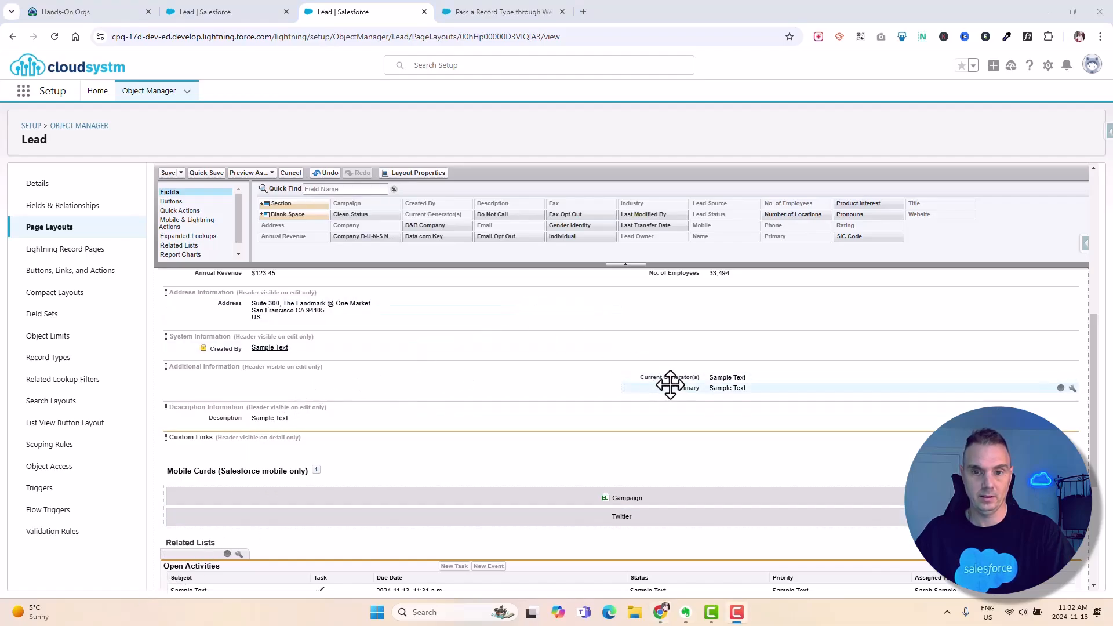
{"action": "left_click_drag", "start_coordinate": [670, 383], "coordinate": [718, 251]}
{"action": "left_click_drag", "start_coordinate": [698, 377], "coordinate": [719, 270]}
{"action": "left_click_drag", "start_coordinate": [271, 349], "coordinate": [321, 241]}
{"action": "scroll", "coordinate": [355, 329], "scroll_direction": "up", "scroll_amount": 3}
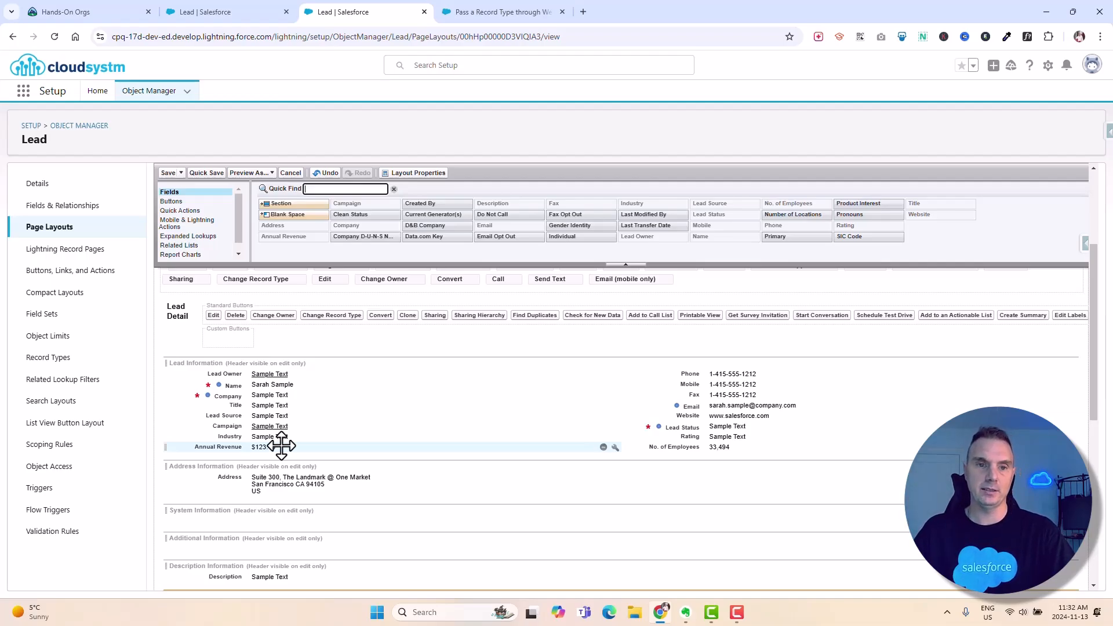
{"action": "left_click", "coordinate": [168, 173]}
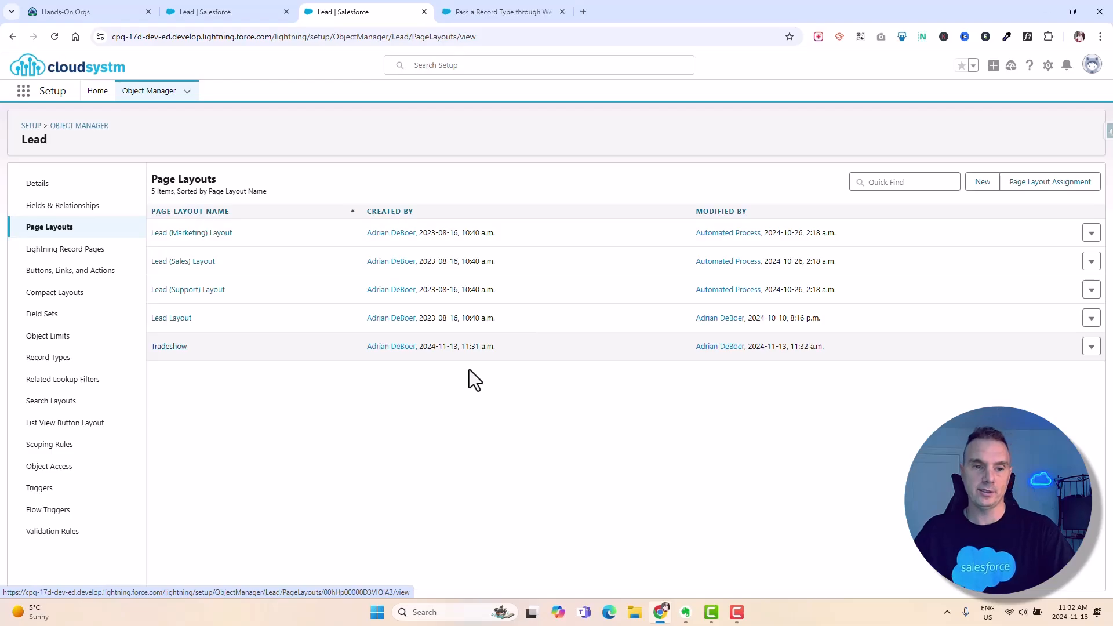
Step: Return to the new record type, refresh its layout choices, apply the Tradeshow layout to all profiles and save
{"action": "left_click", "coordinate": [496, 12]}
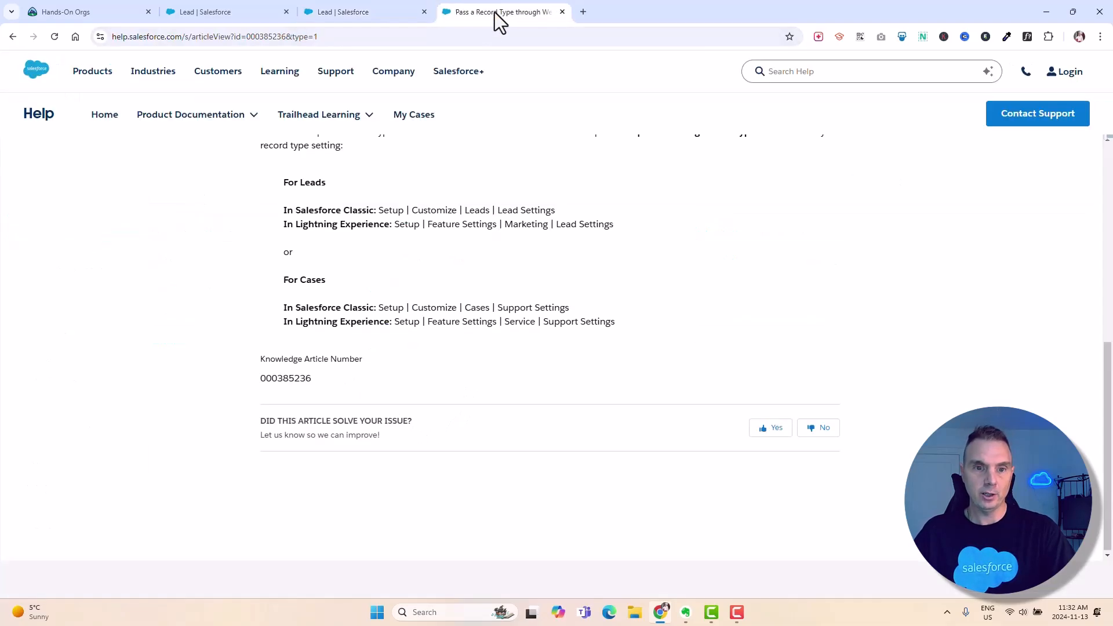
{"action": "left_click", "coordinate": [218, 16]}
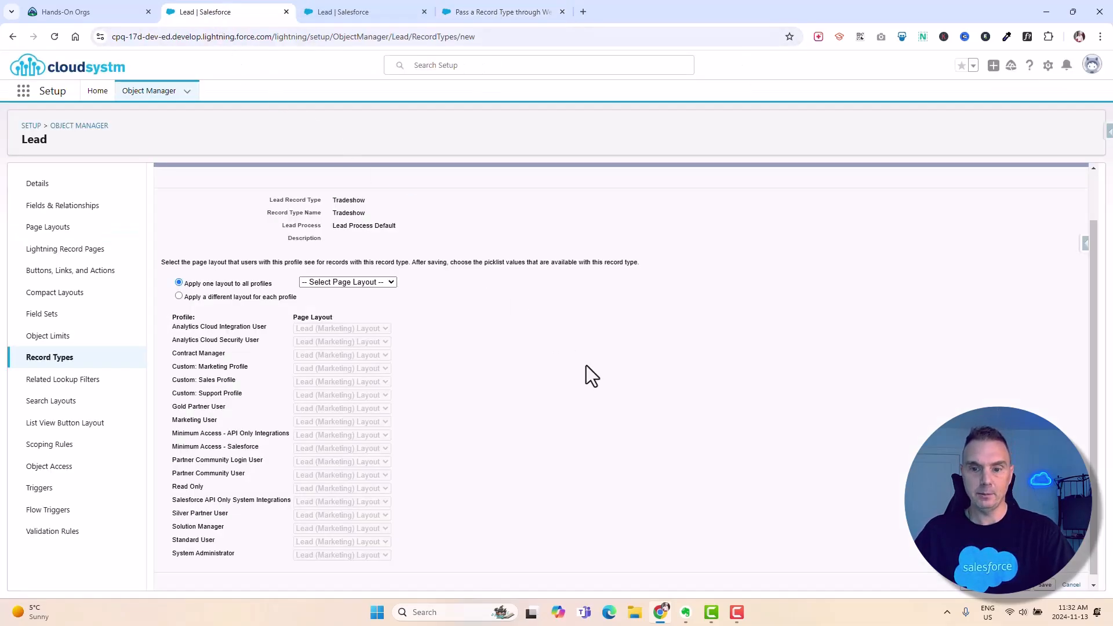
{"action": "left_click", "coordinate": [1007, 592]}
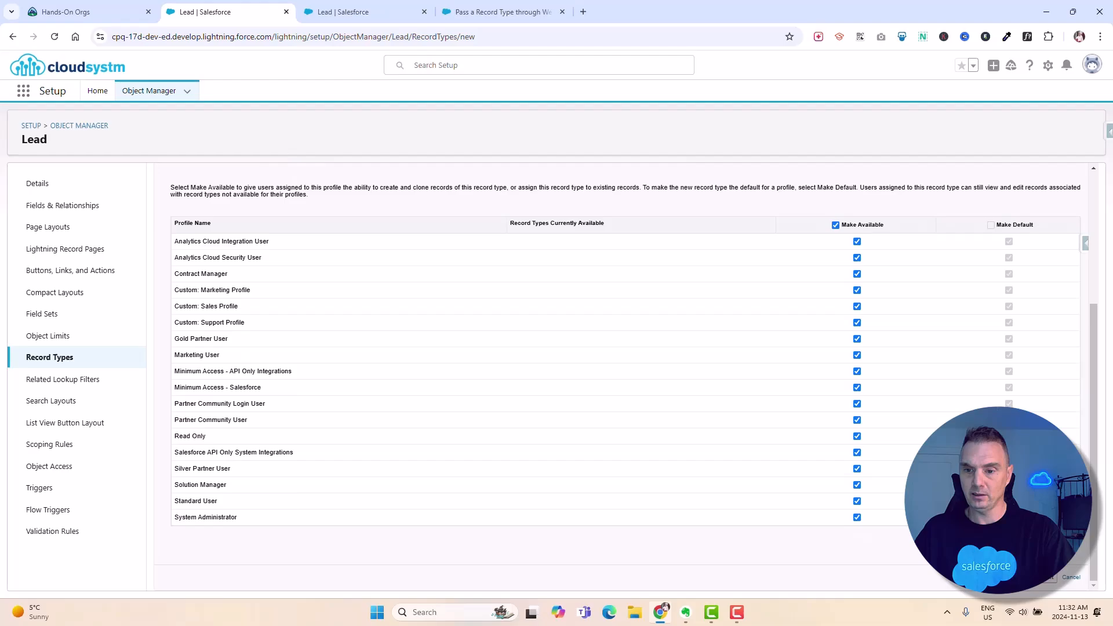
{"action": "left_click", "coordinate": [1049, 583]}
{"action": "left_click", "coordinate": [348, 340]}
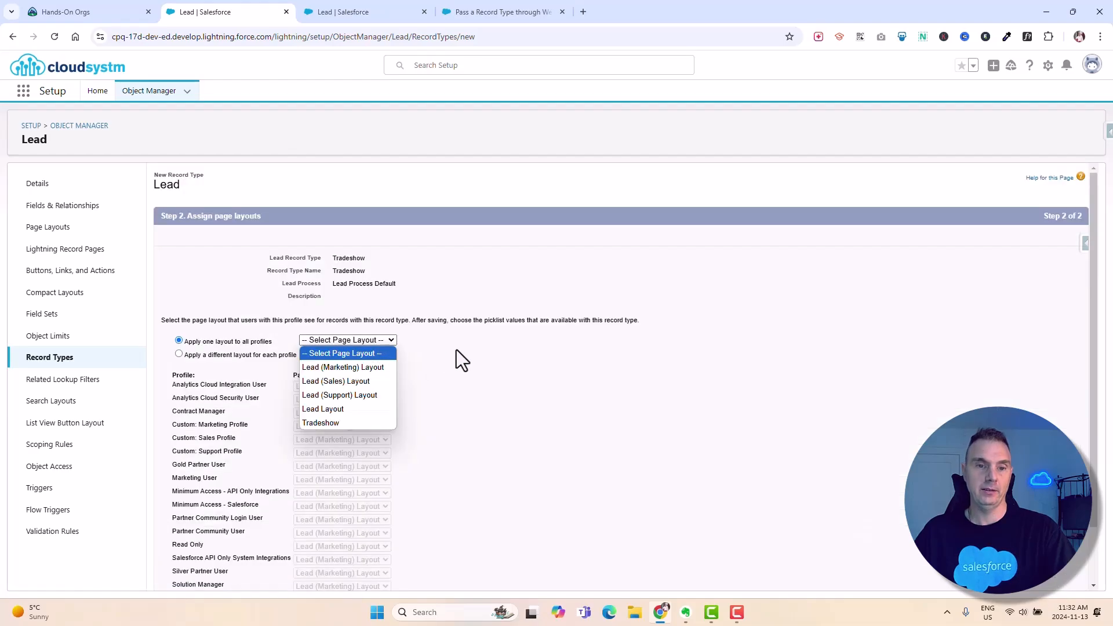
{"action": "left_click", "coordinate": [329, 428]}
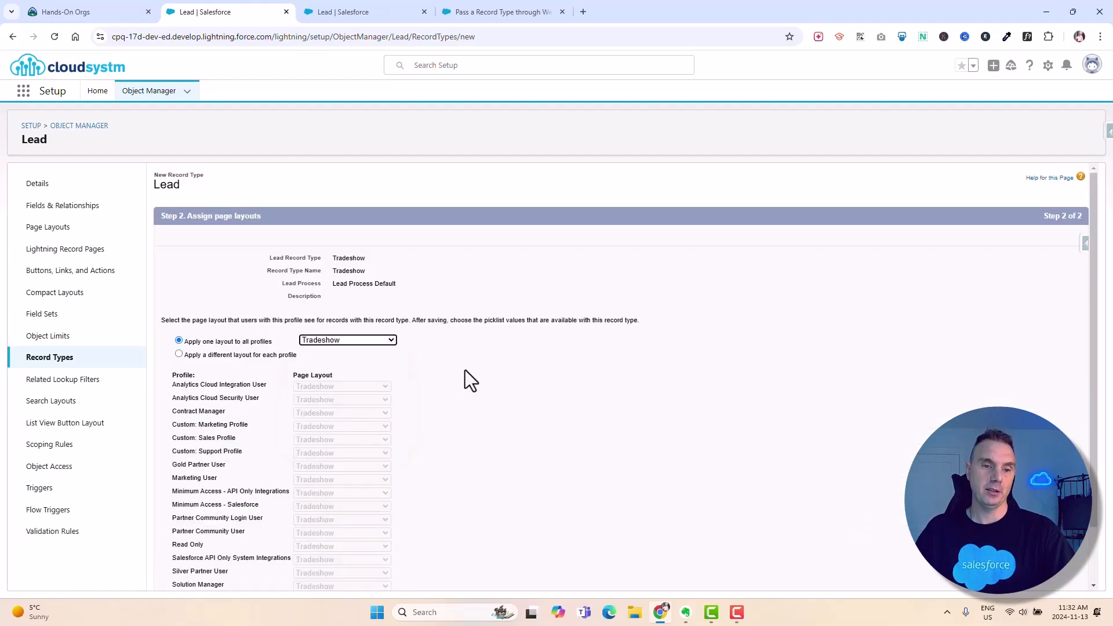
{"action": "scroll", "coordinate": [705, 384], "scroll_direction": "down", "scroll_amount": 1}
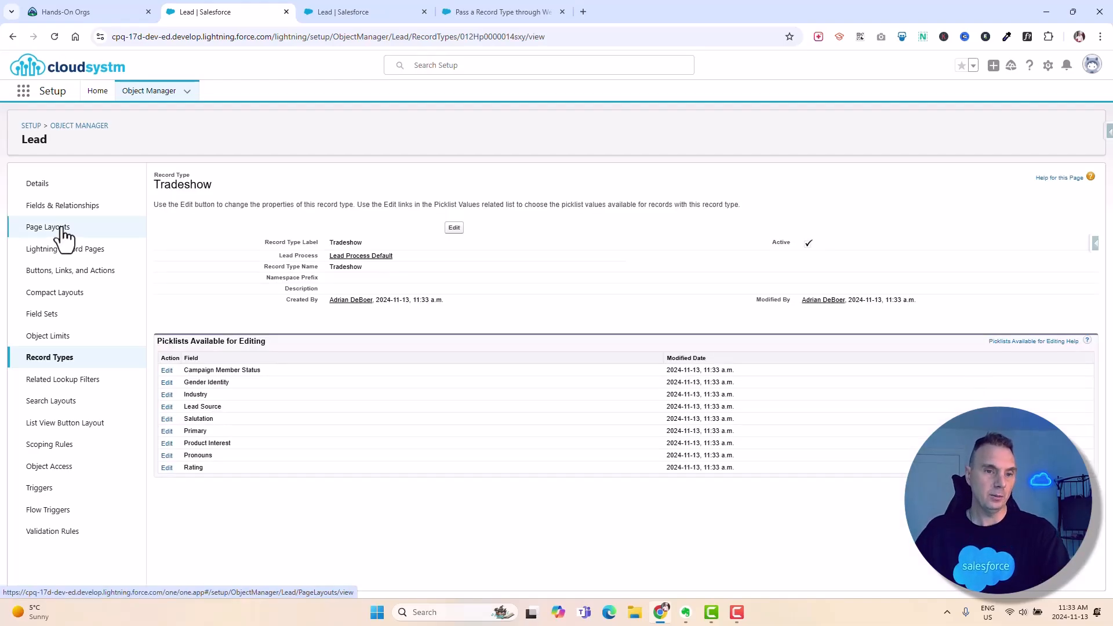
Step: Open the Tradeshow record type from the Lead record types list and select its record ID in the page address
{"action": "left_click", "coordinate": [70, 363]}
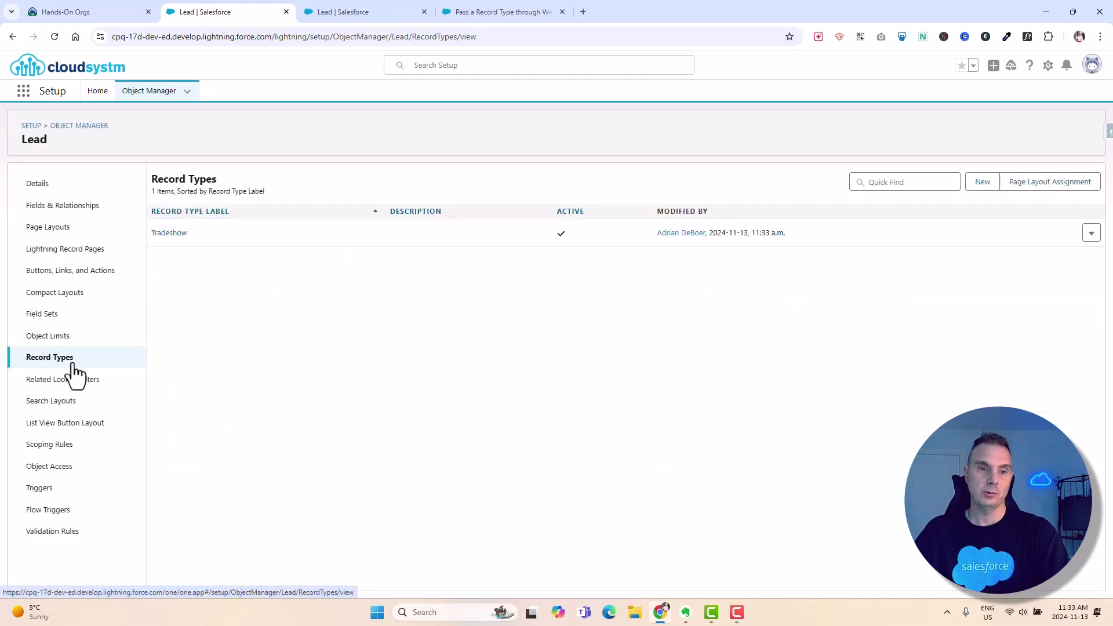
{"action": "left_click", "coordinate": [174, 234]}
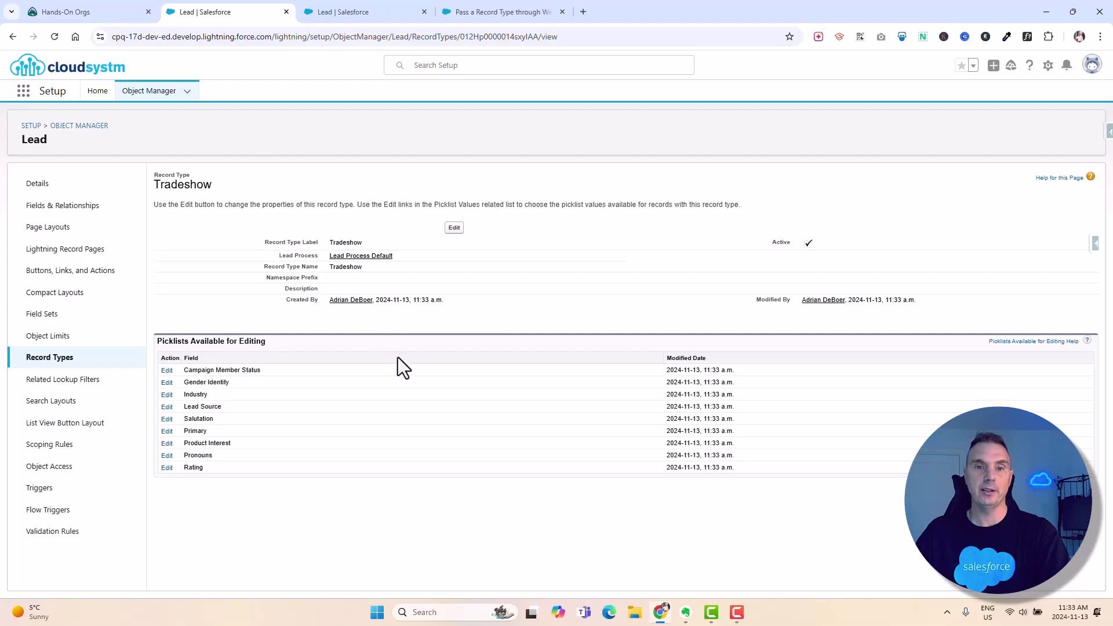
{"action": "double_click", "coordinate": [525, 37]}
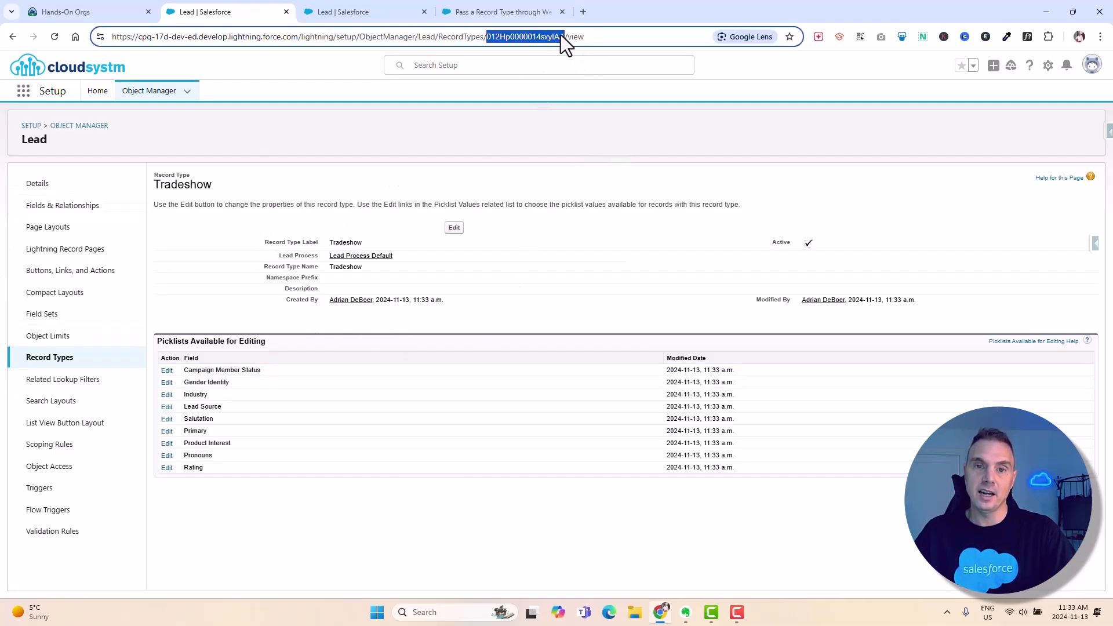
{"action": "mouse_move", "coordinate": [718, 619]}
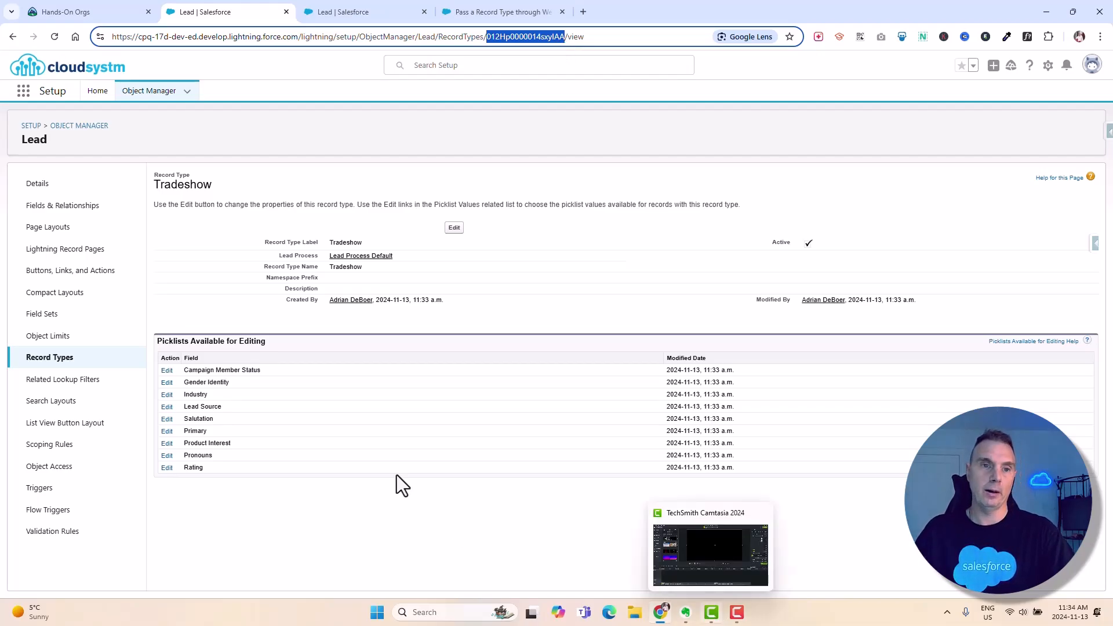
Step: Find Web-to-Lead in Setup by searching for "web" and start creating a Web-to-Lead form
{"action": "left_click", "coordinate": [30, 126]}
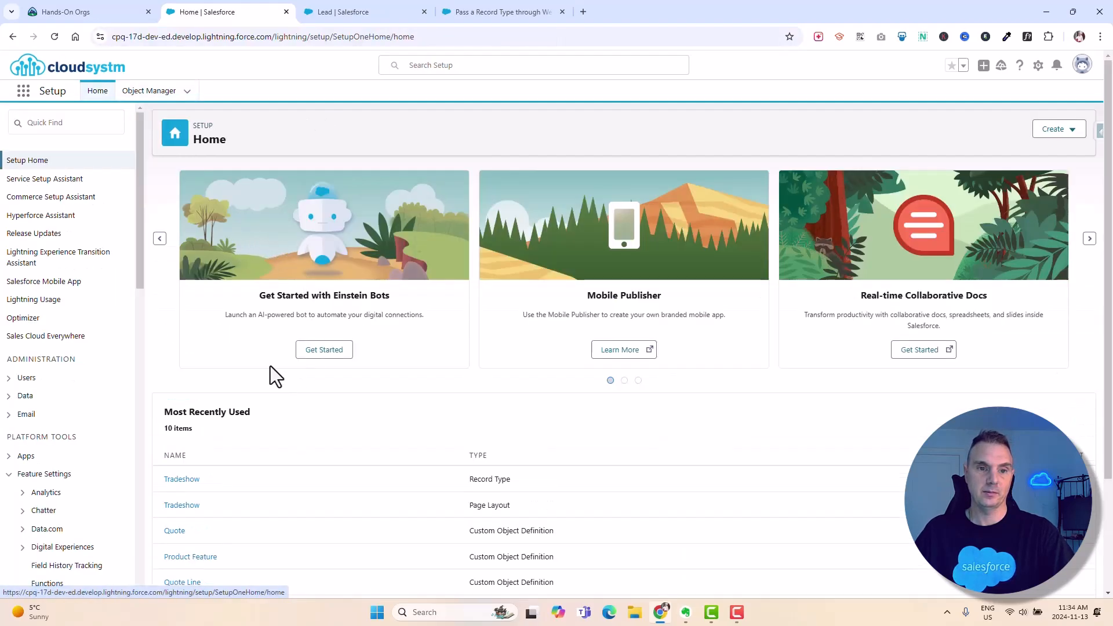
{"action": "left_click", "coordinate": [58, 122]}
{"action": "type", "text": "we"}
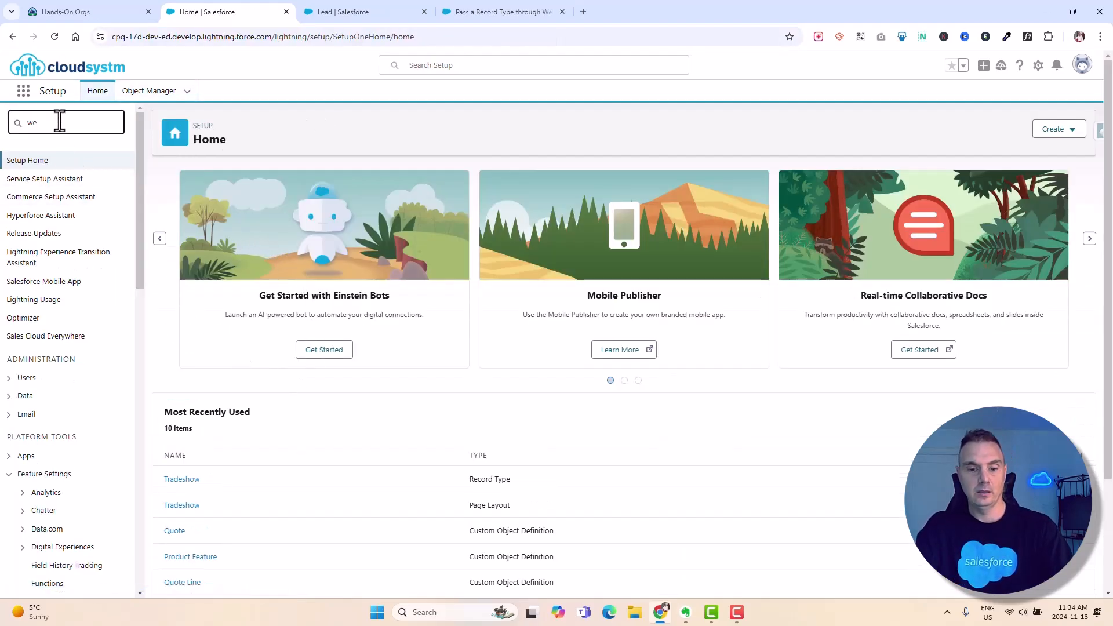
{"action": "type", "text": "b"}
{"action": "left_click", "coordinate": [75, 197]}
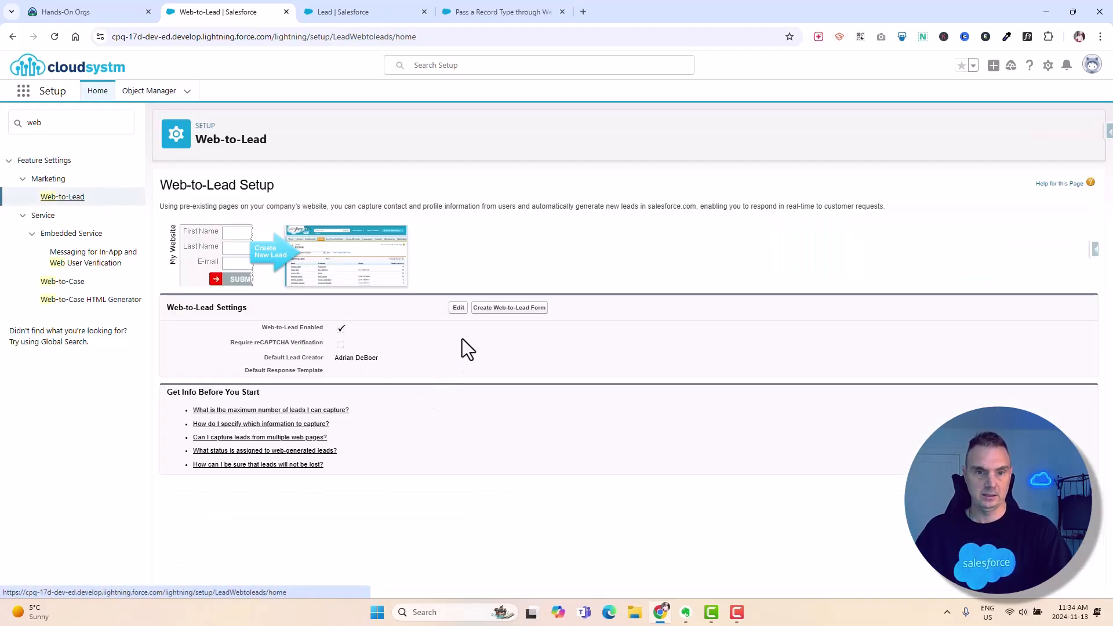
{"action": "left_click", "coordinate": [504, 308]}
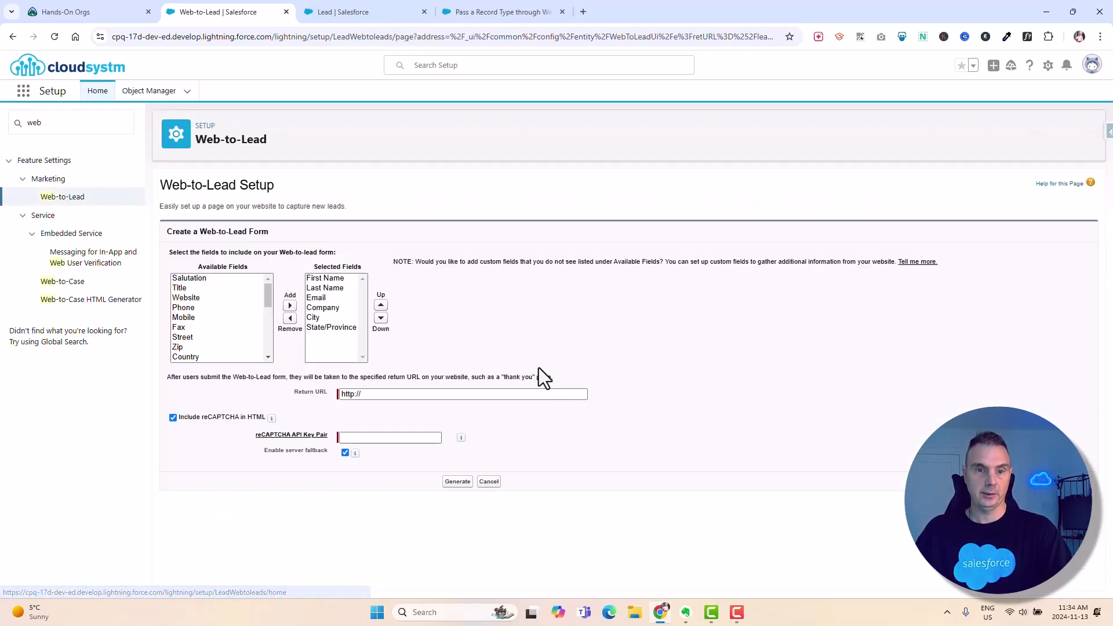
{"action": "left_click", "coordinate": [388, 398]}
{"action": "type", "text": "ww"}
{"action": "left_click", "coordinate": [418, 417]}
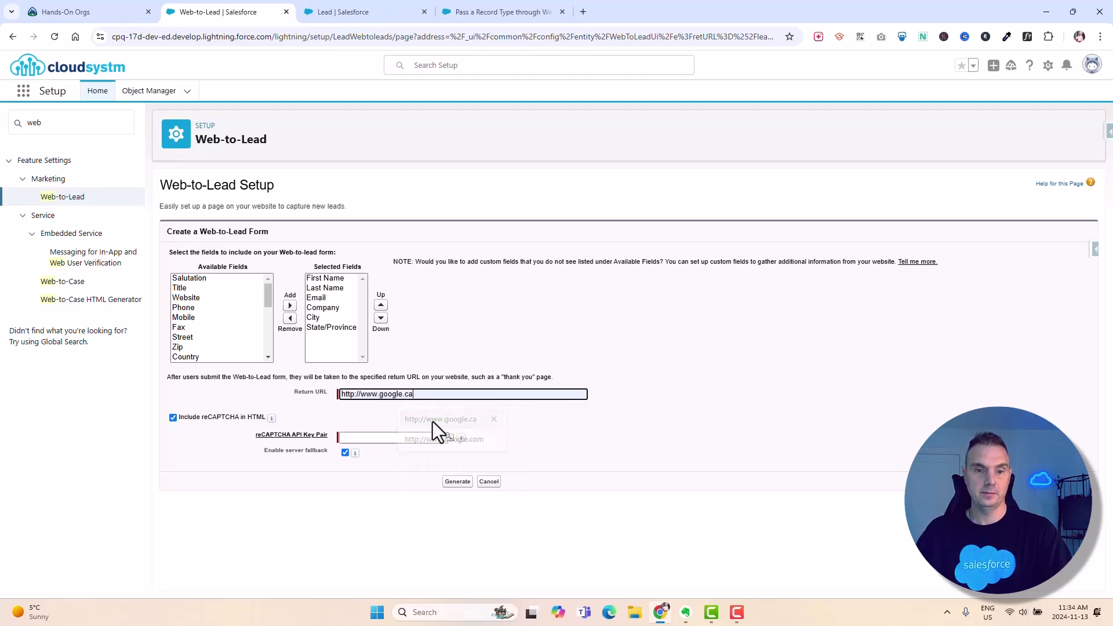
{"action": "left_click", "coordinate": [172, 418]}
Step: Remove State/Province and City from the selected form fields, generate the Web-to-Lead HTML and review the code
{"action": "left_click", "coordinate": [325, 328]}
{"action": "left_click", "coordinate": [290, 319]}
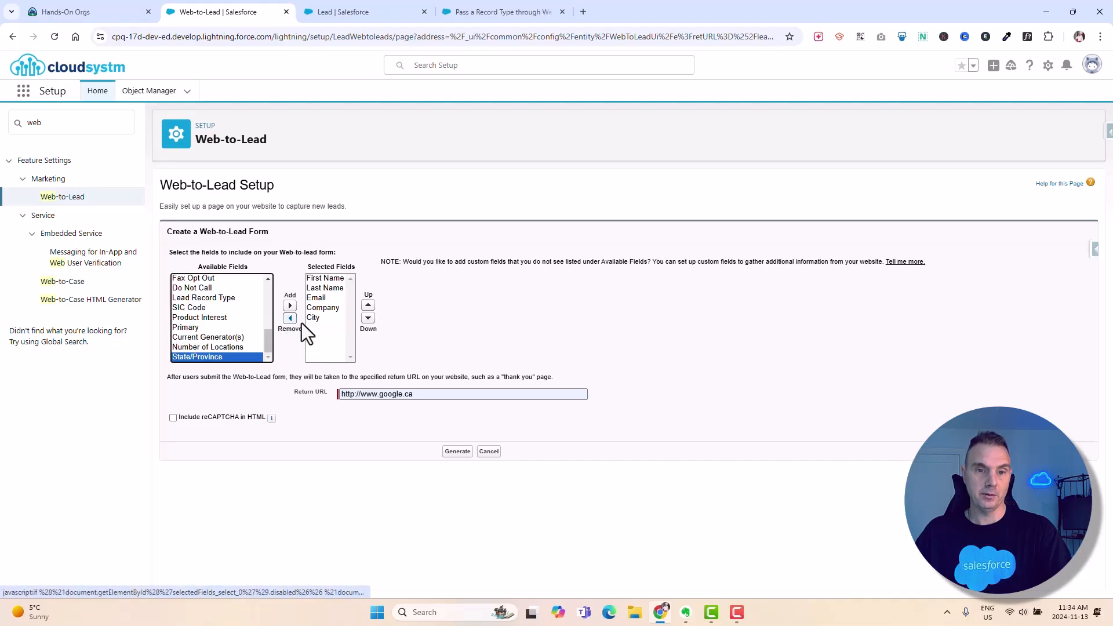
{"action": "left_click", "coordinate": [319, 318]}
{"action": "left_click", "coordinate": [290, 319]}
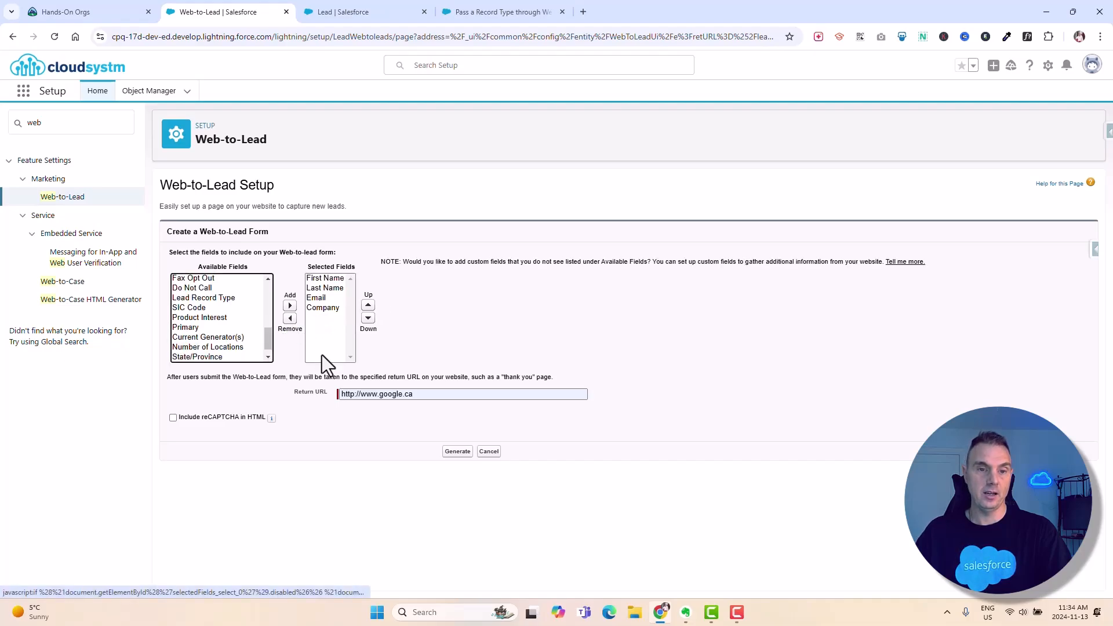
{"action": "left_click", "coordinate": [459, 452]}
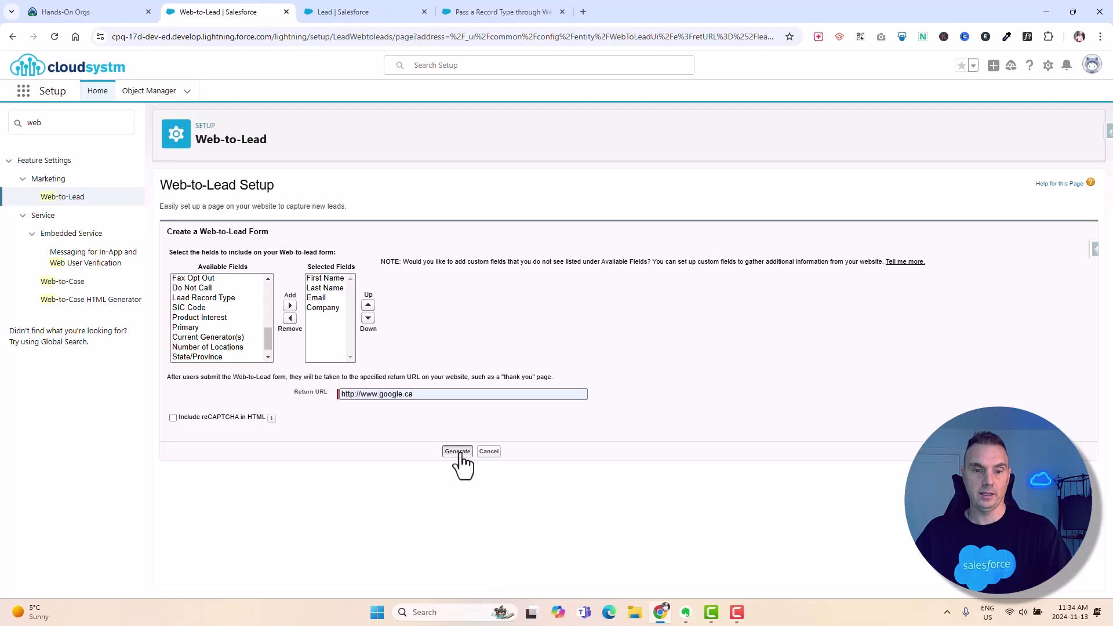
{"action": "scroll", "coordinate": [643, 344], "scroll_direction": "down", "scroll_amount": 2}
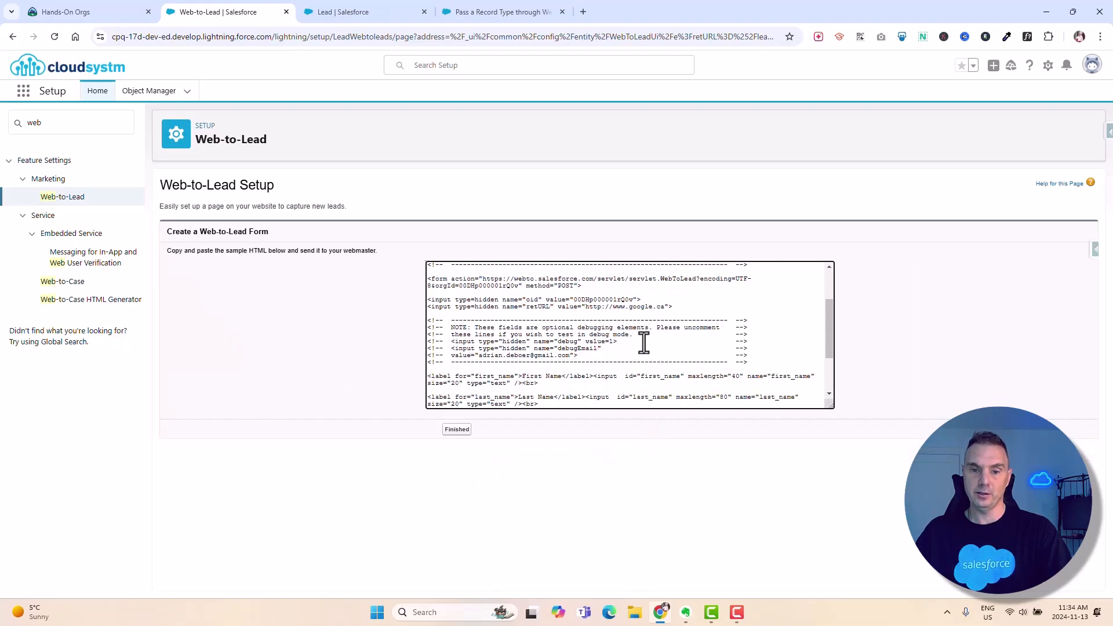
{"action": "scroll", "coordinate": [643, 342], "scroll_direction": "up", "scroll_amount": 2}
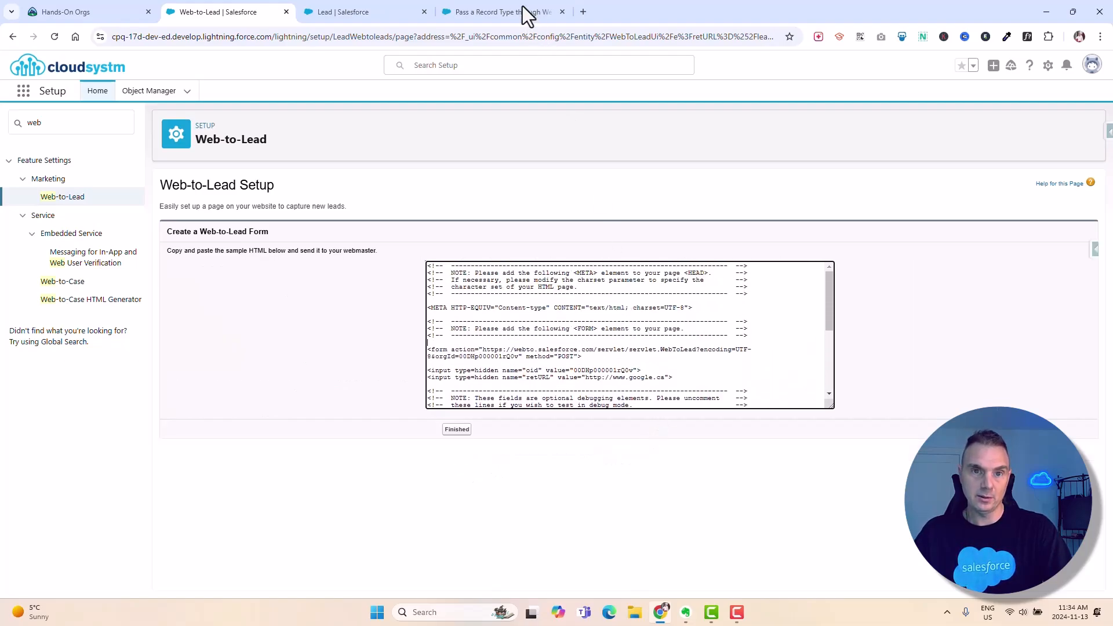
Step: Examine the hidden recordType input line in the Salesforce Help article on passing a record type through Web-to-Lead
{"action": "left_click", "coordinate": [494, 10]}
{"action": "scroll", "coordinate": [530, 228], "scroll_direction": "up", "scroll_amount": 7}
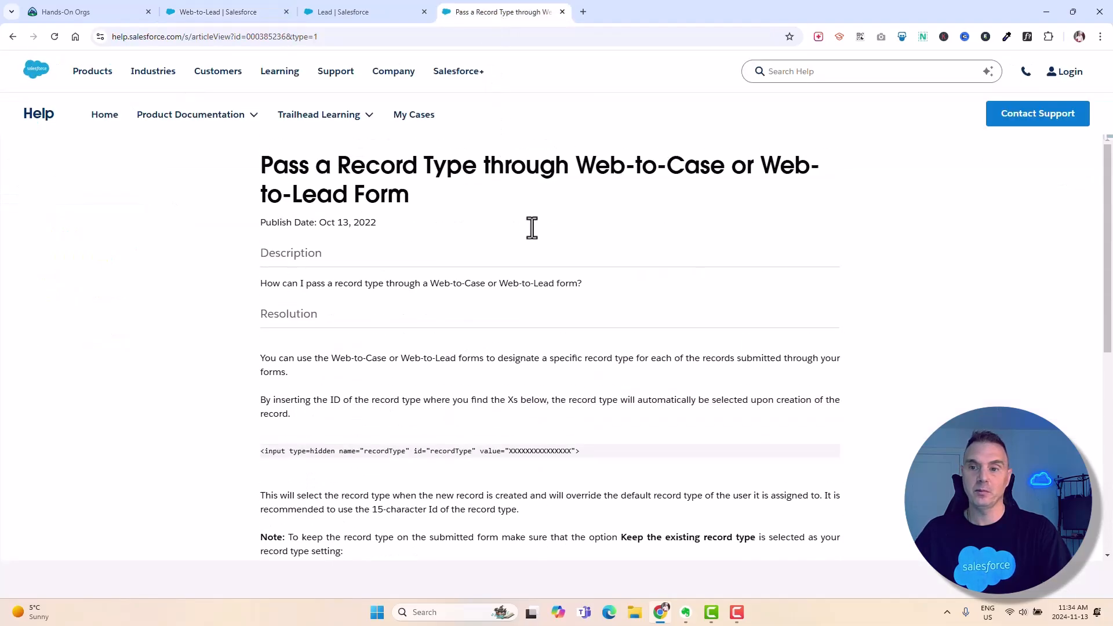
{"action": "left_click_drag", "start_coordinate": [601, 451], "coordinate": [262, 447]}
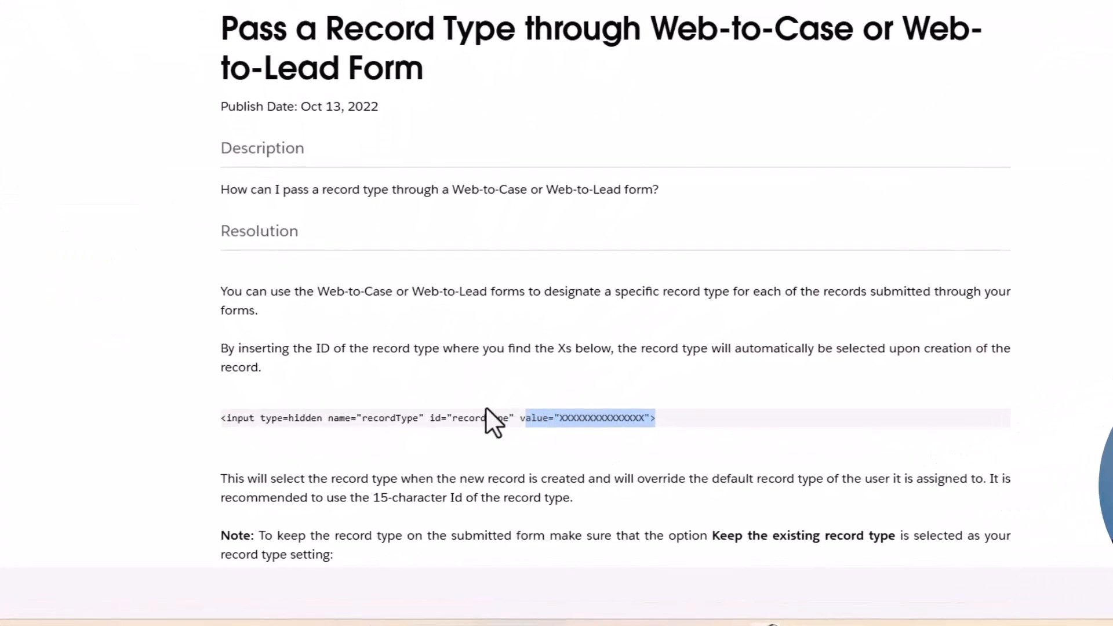
{"action": "left_click_drag", "start_coordinate": [200, 400], "coordinate": [196, 397]}
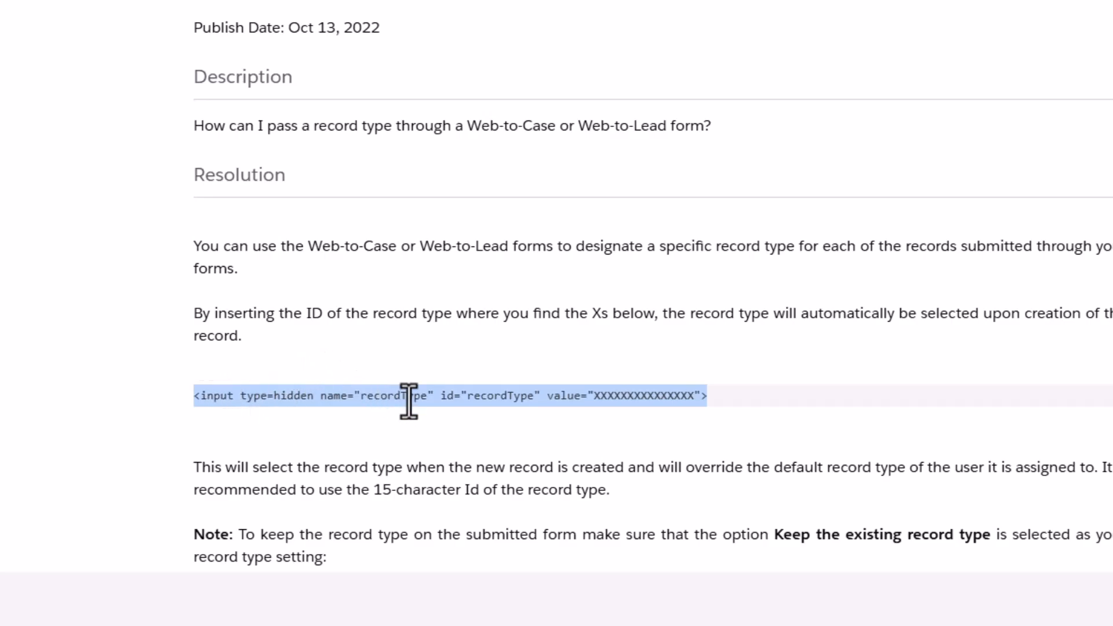
{"action": "left_click", "coordinate": [383, 406]}
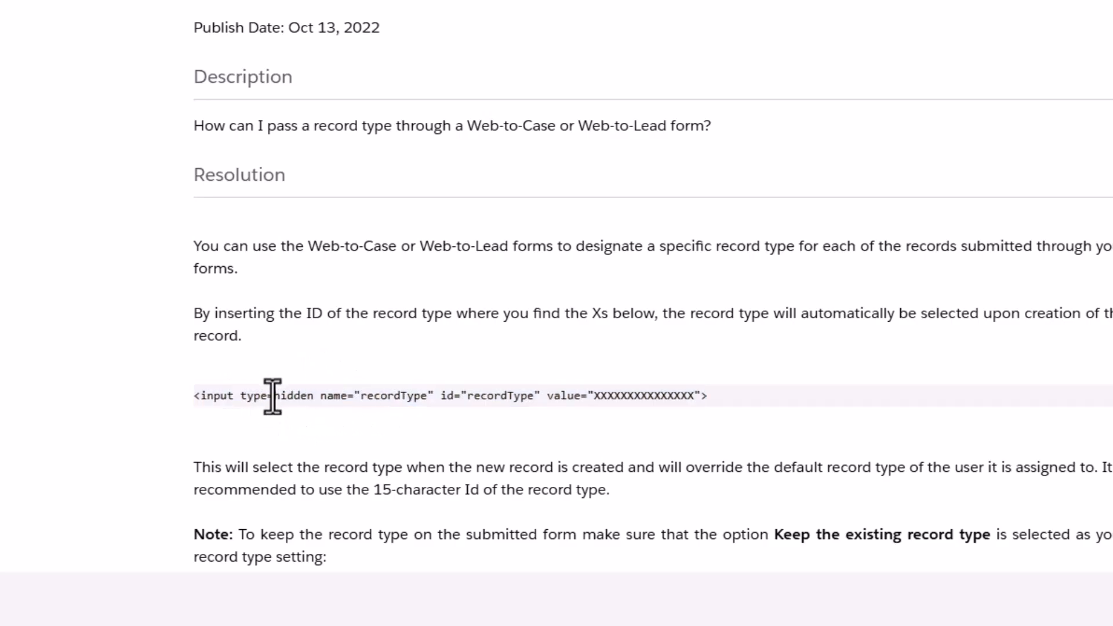
{"action": "left_click_drag", "start_coordinate": [274, 397], "coordinate": [314, 402]}
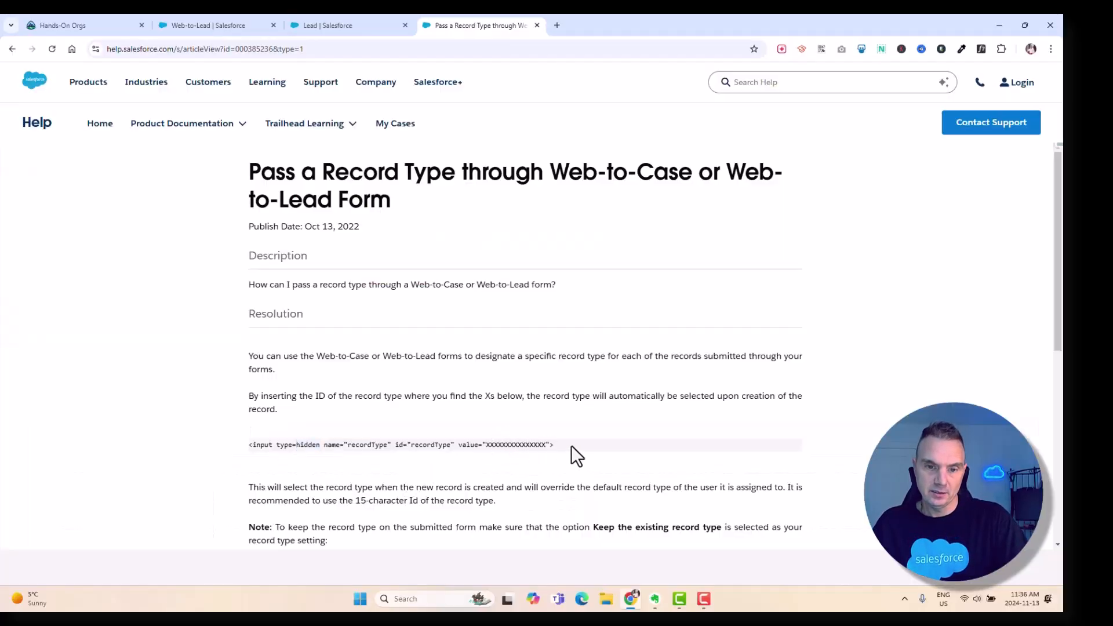
Step: Copy the hidden recordType input line from the help article onto a new line below the retURL input in the generated Web-to-Lead HTML
{"action": "left_click_drag", "start_coordinate": [555, 445], "coordinate": [247, 445]}
{"action": "key", "text": "ctrl+c"}
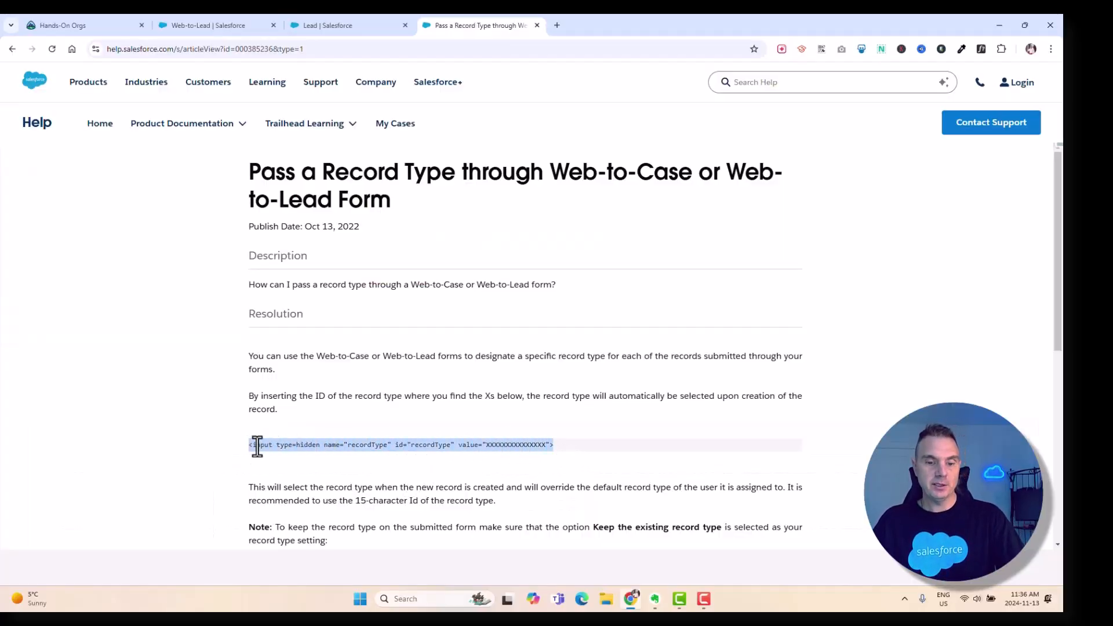
{"action": "left_click", "coordinate": [363, 22]}
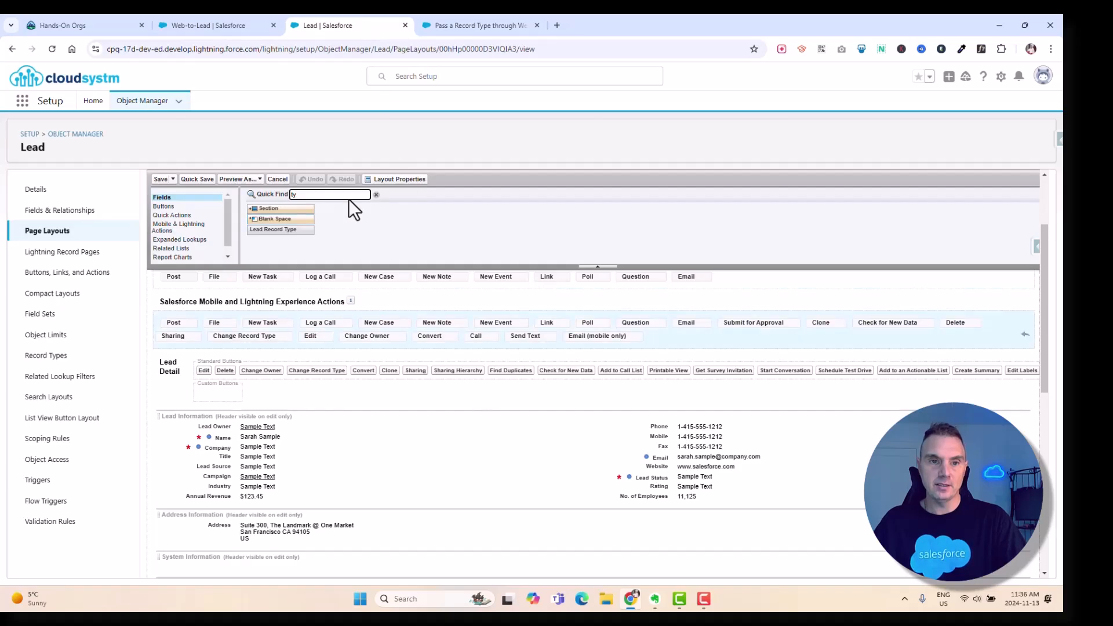
{"action": "left_click", "coordinate": [204, 24]}
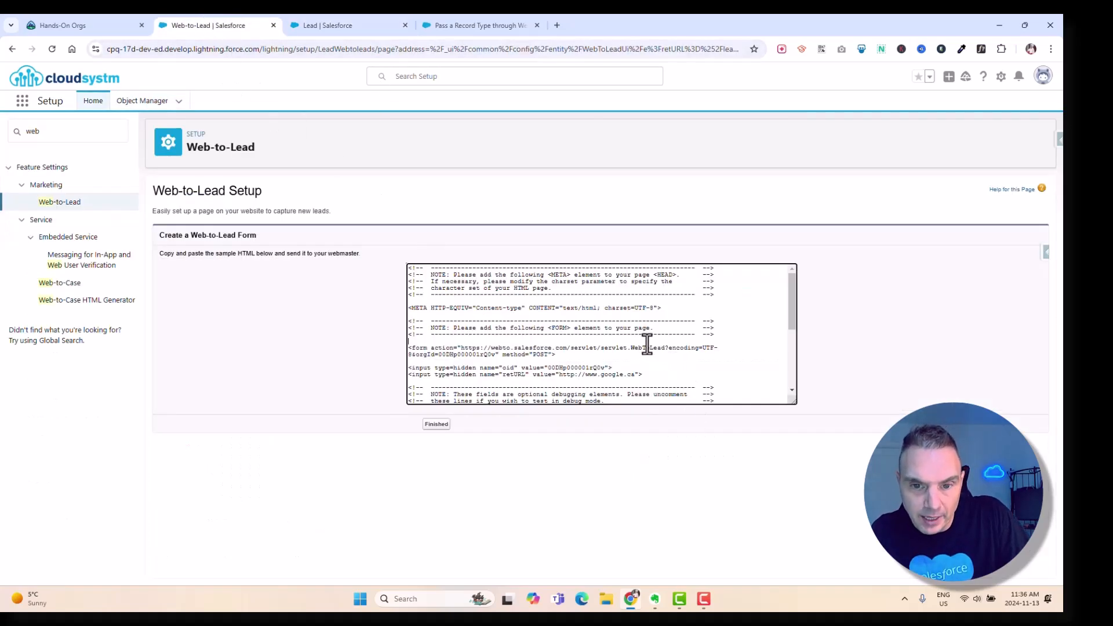
{"action": "scroll", "coordinate": [643, 336], "scroll_direction": "down", "scroll_amount": 4}
{"action": "scroll", "coordinate": [647, 338], "scroll_direction": "up", "scroll_amount": 4}
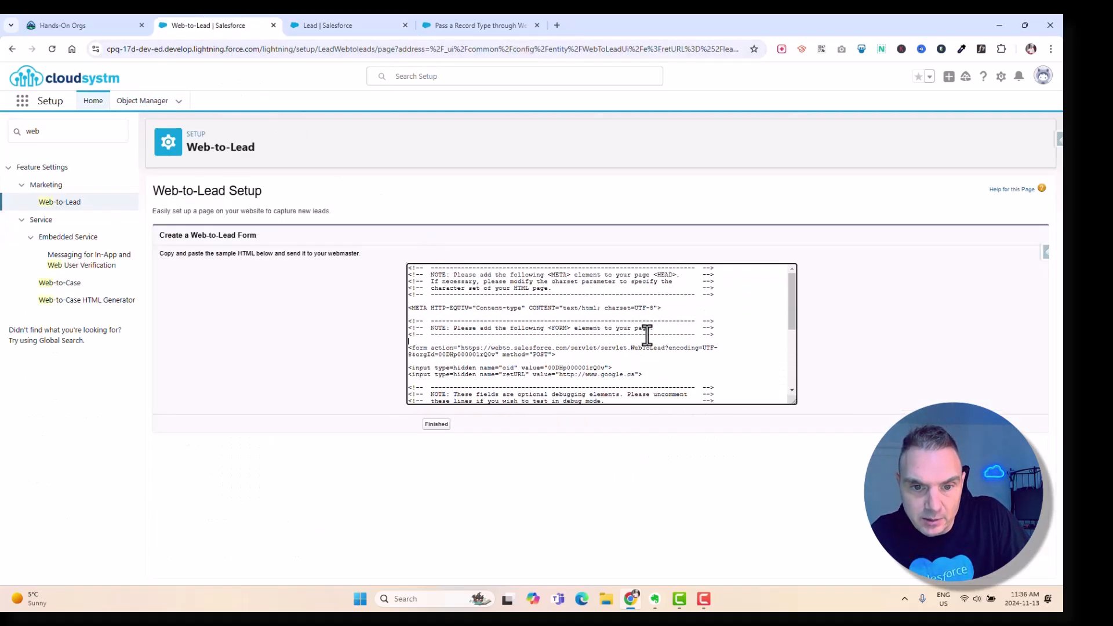
{"action": "left_click", "coordinate": [674, 373]}
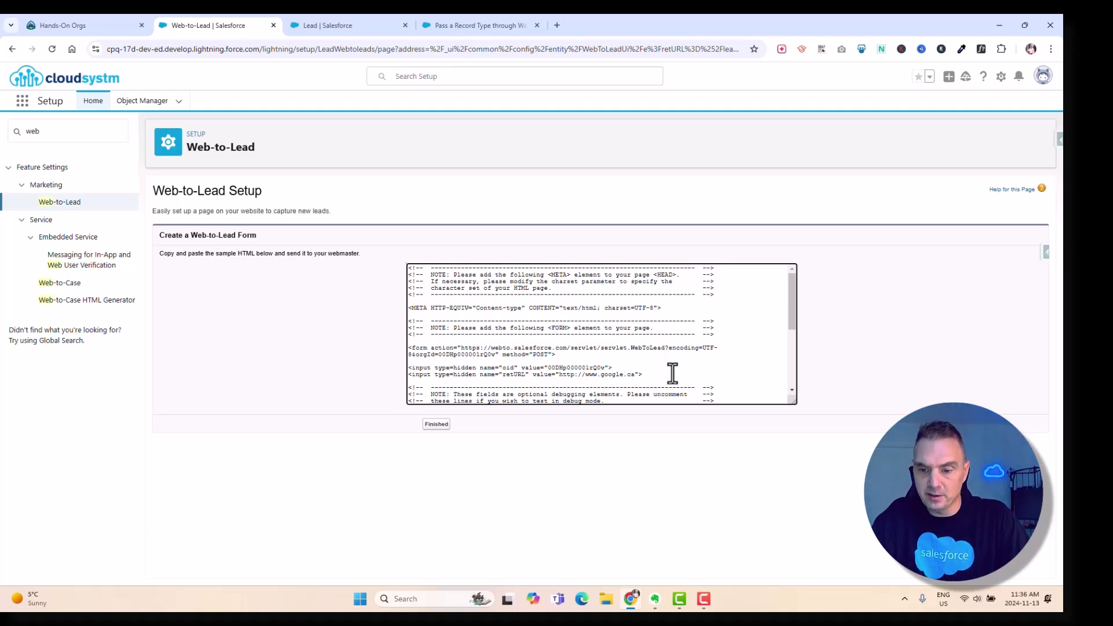
{"action": "key", "text": "Return"}
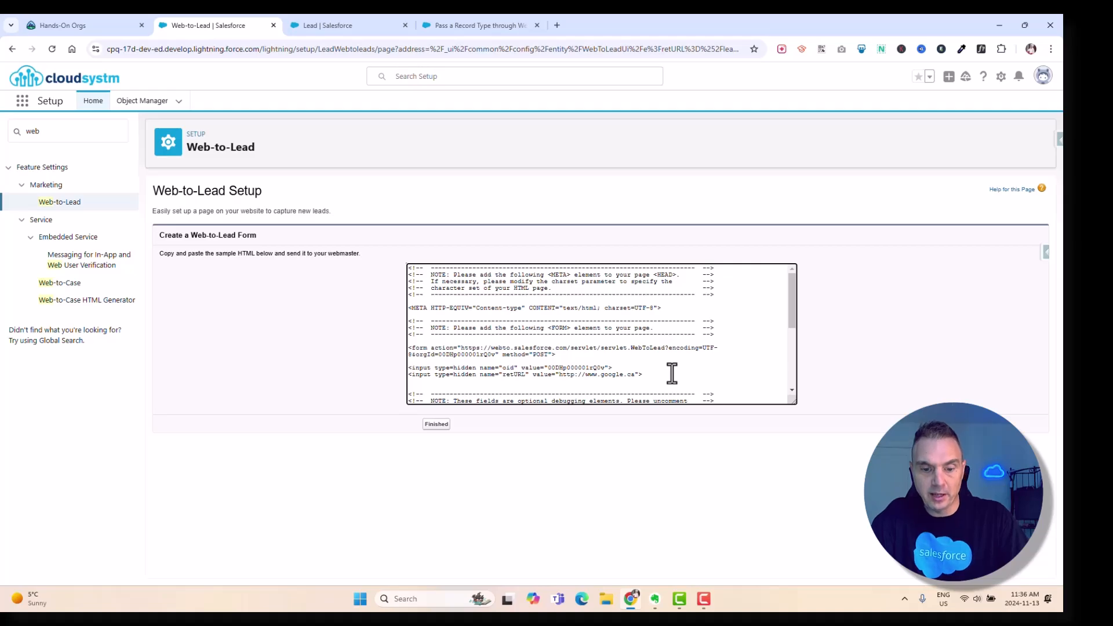
{"action": "key", "text": "ctrl+v"}
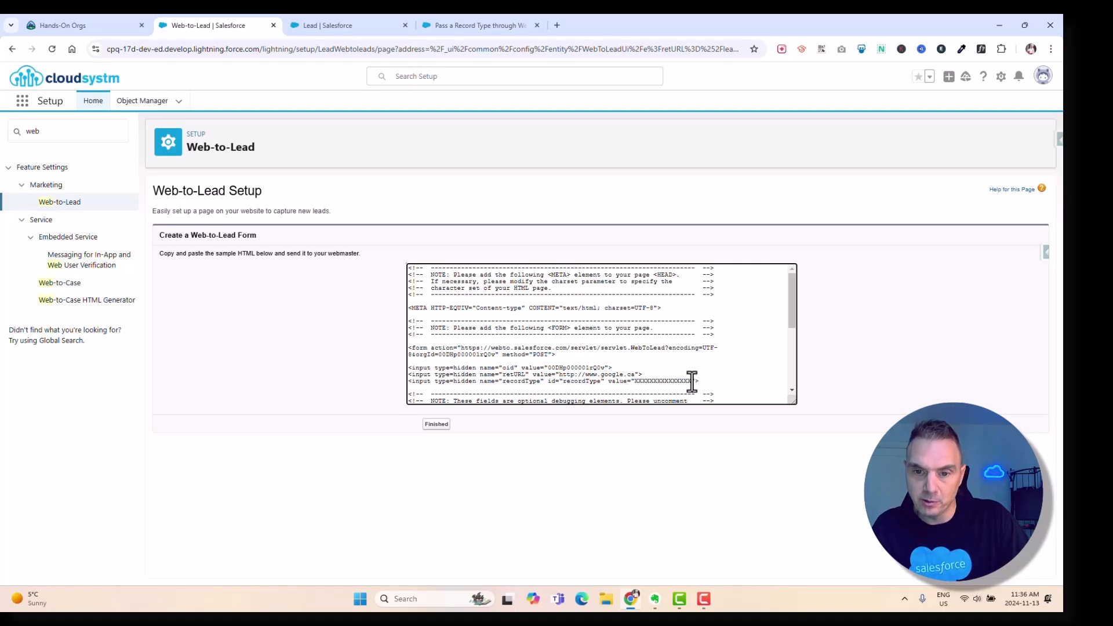
Step: Open the Lead object's Tradeshow record type and copy its record type ID from the page URL
{"action": "left_click_drag", "start_coordinate": [690, 381], "coordinate": [638, 381]}
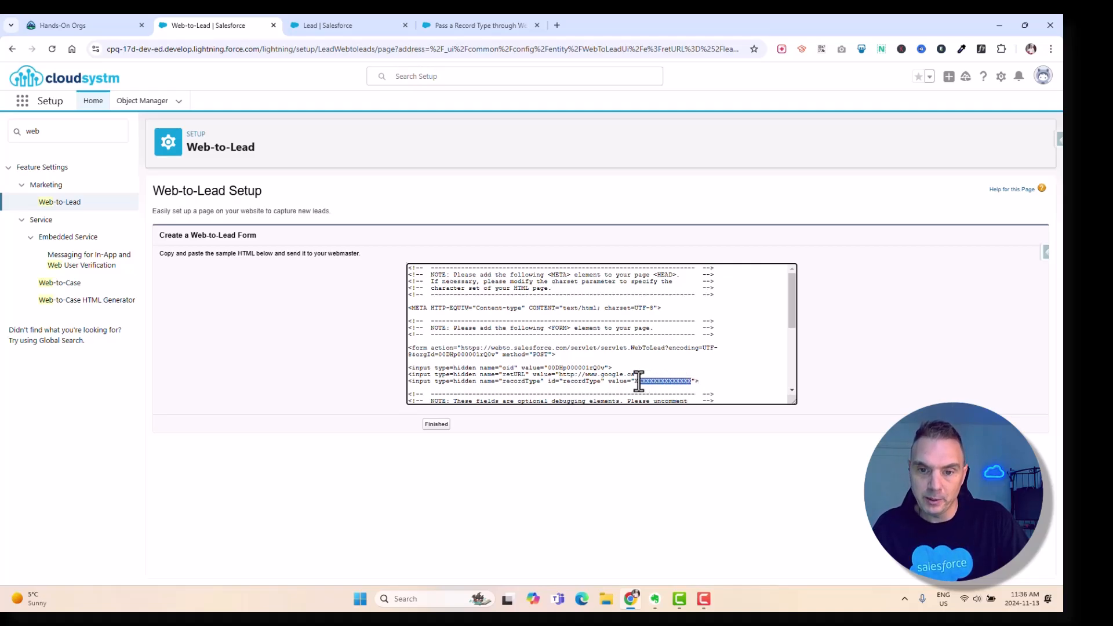
{"action": "left_click", "coordinate": [314, 26]}
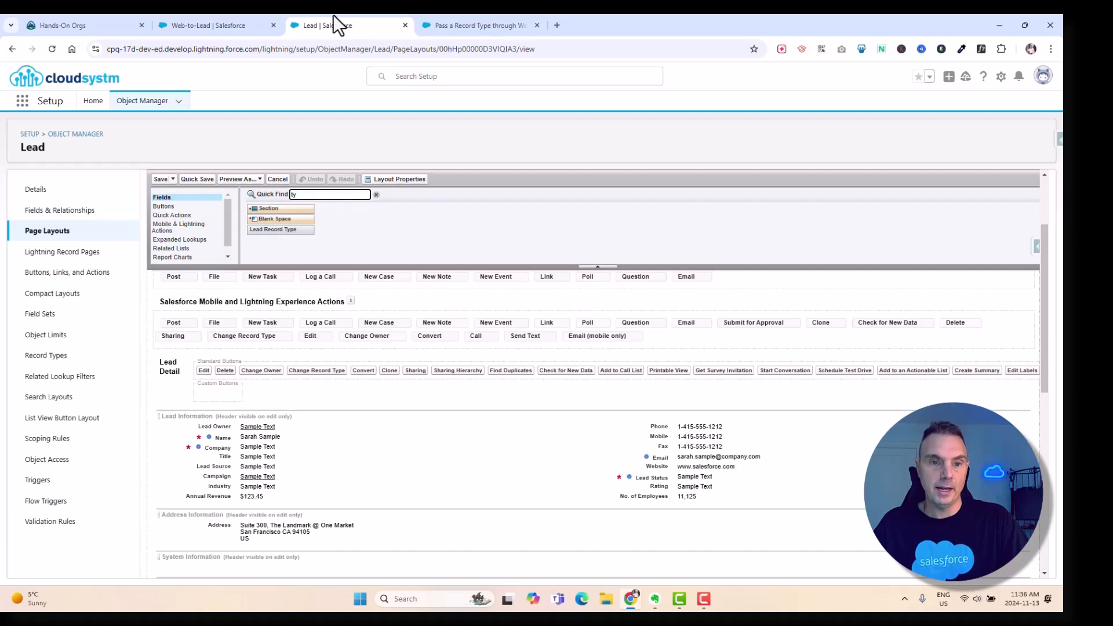
{"action": "left_click", "coordinate": [54, 231]}
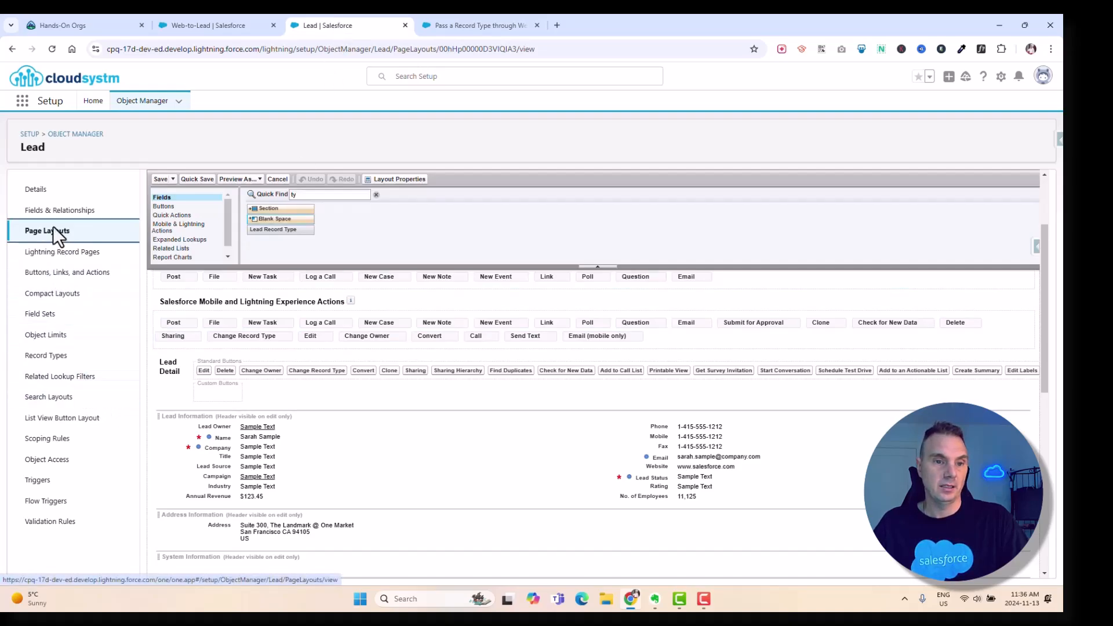
{"action": "left_click", "coordinate": [53, 356]}
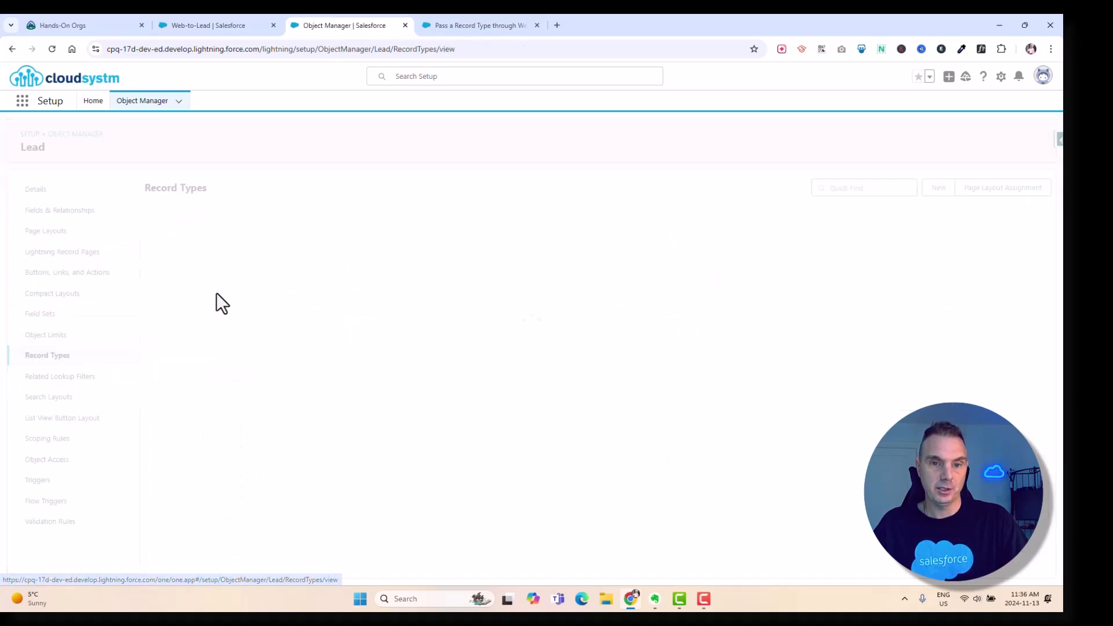
{"action": "left_click", "coordinate": [156, 237]}
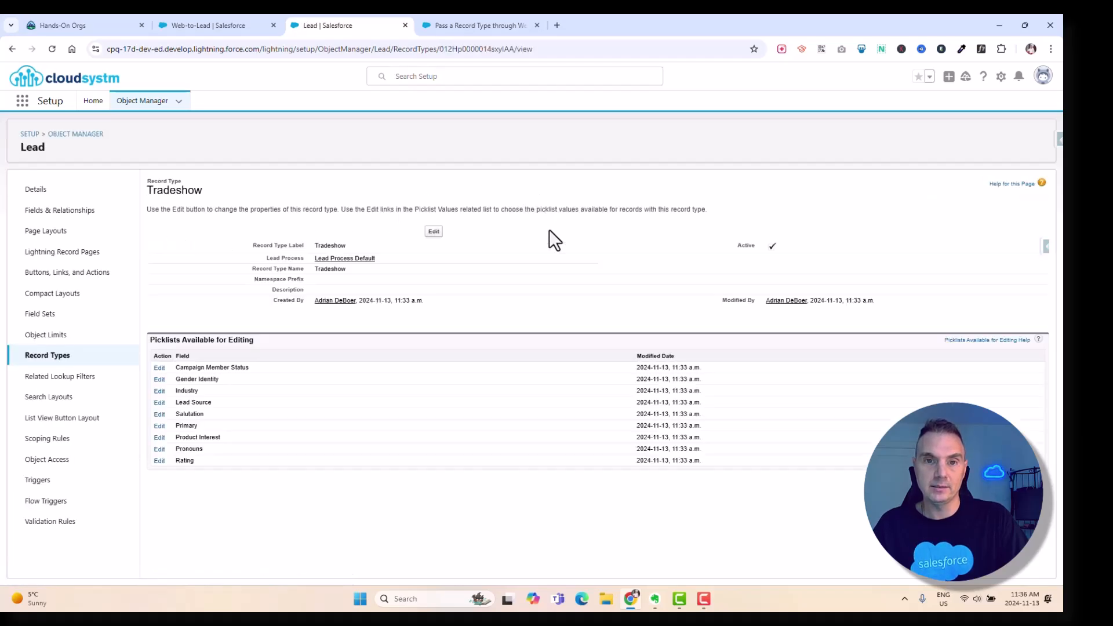
{"action": "left_click", "coordinate": [522, 50]}
{"action": "left_click", "coordinate": [512, 50]}
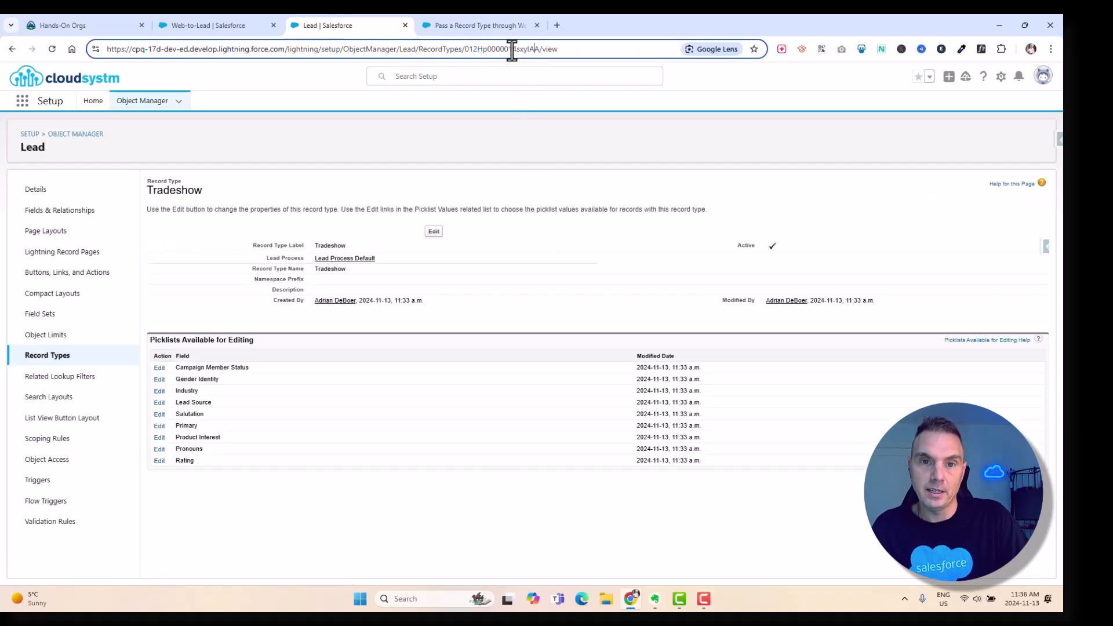
{"action": "left_click_drag", "start_coordinate": [539, 50], "coordinate": [472, 50]}
{"action": "key", "text": "ctrl+c"}
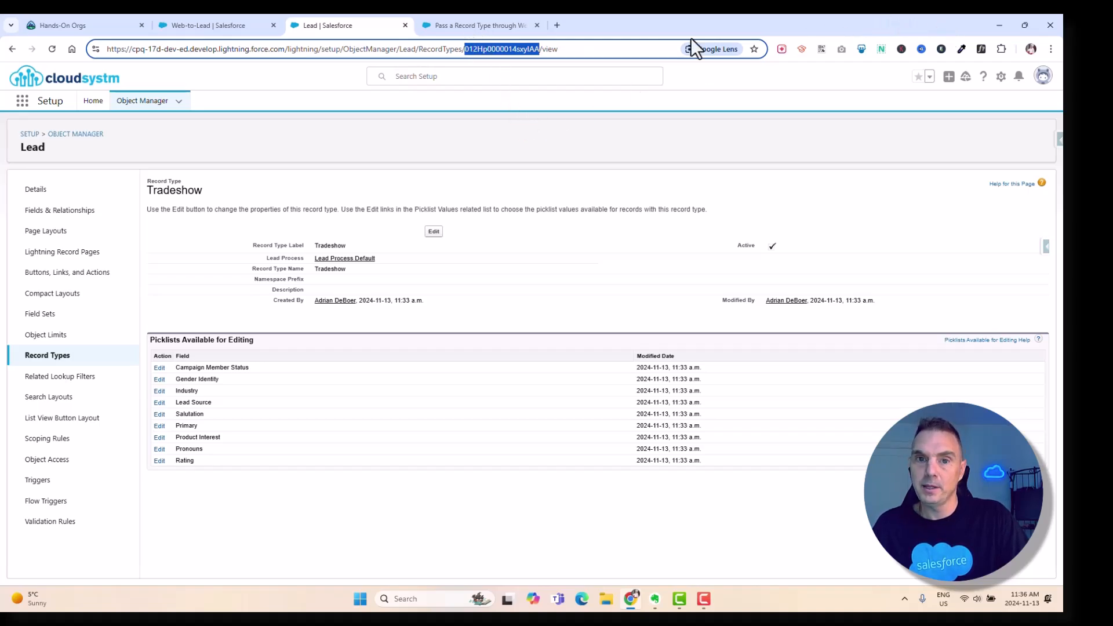
Step: Replace the X placeholder value in the form code's recordType line with the copied Tradeshow record type ID
{"action": "left_click", "coordinate": [255, 26]}
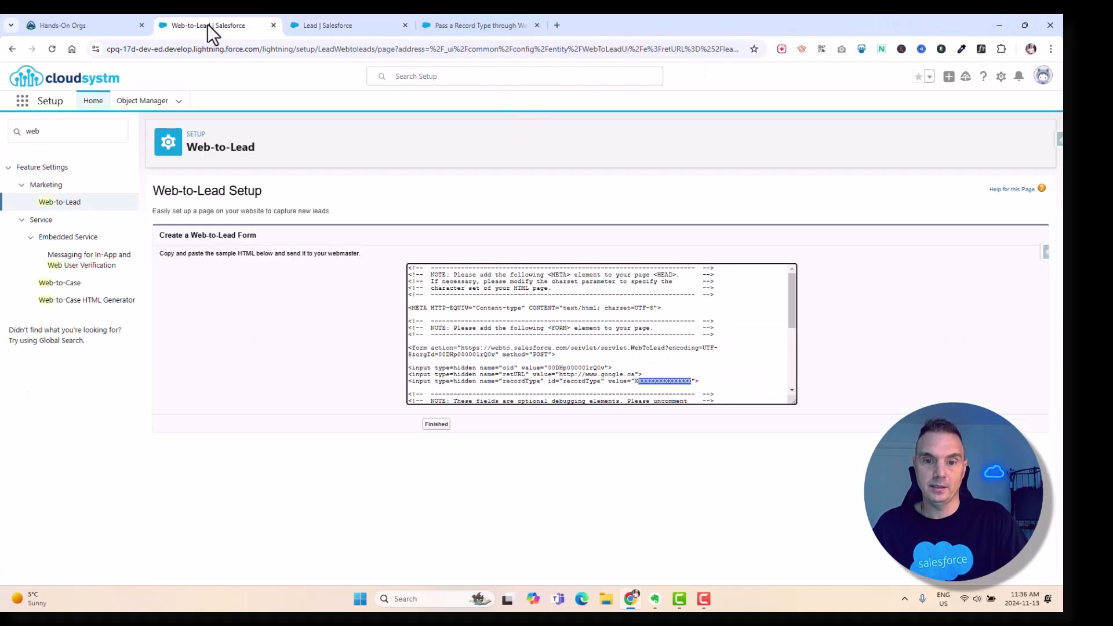
{"action": "left_click", "coordinate": [699, 371]}
{"action": "left_click_drag", "start_coordinate": [693, 378], "coordinate": [638, 383]}
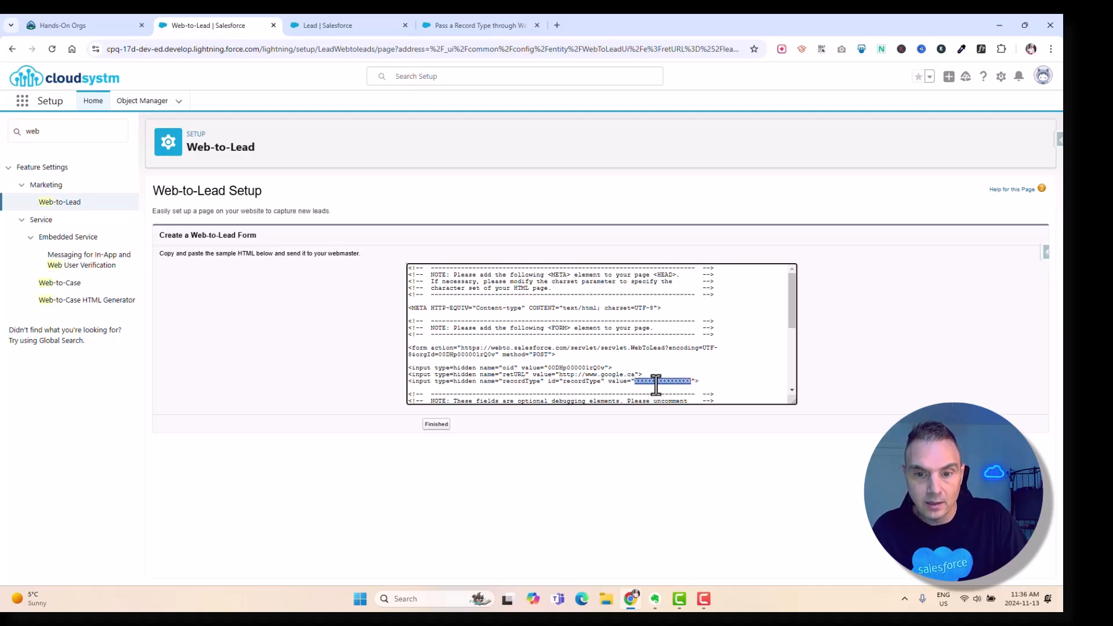
{"action": "key", "text": "ctrl+v"}
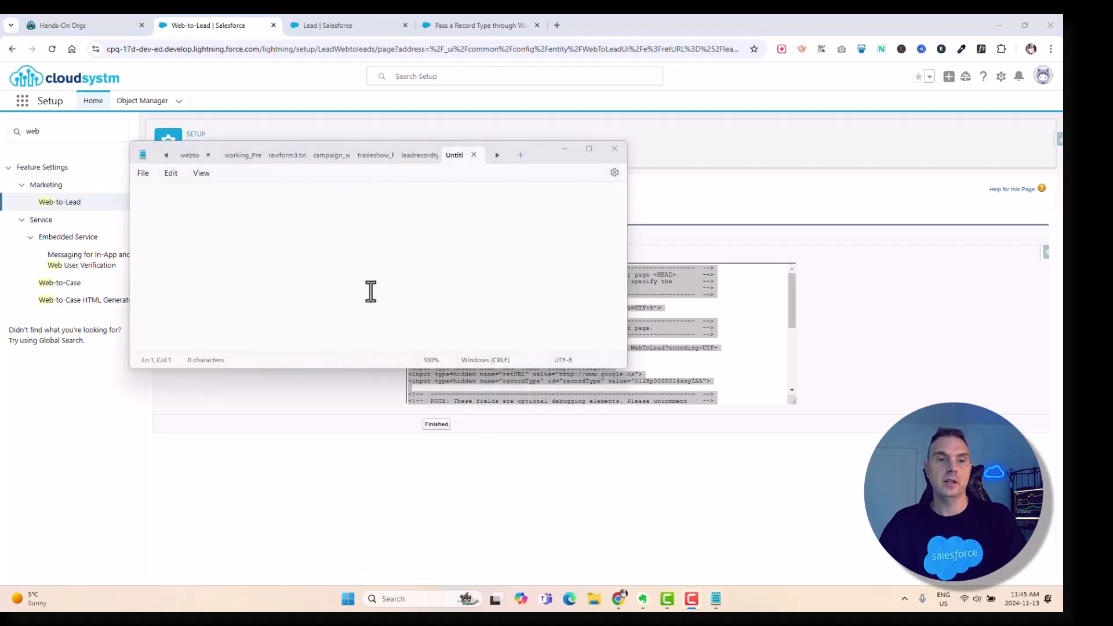
Step: Paste the Web-to-Lead HTML into the blank Notepad document and save it on the Desktop as webtoleadrecordtypeexample.html
{"action": "left_click", "coordinate": [368, 271]}
{"action": "key", "text": "ctrl+v"}
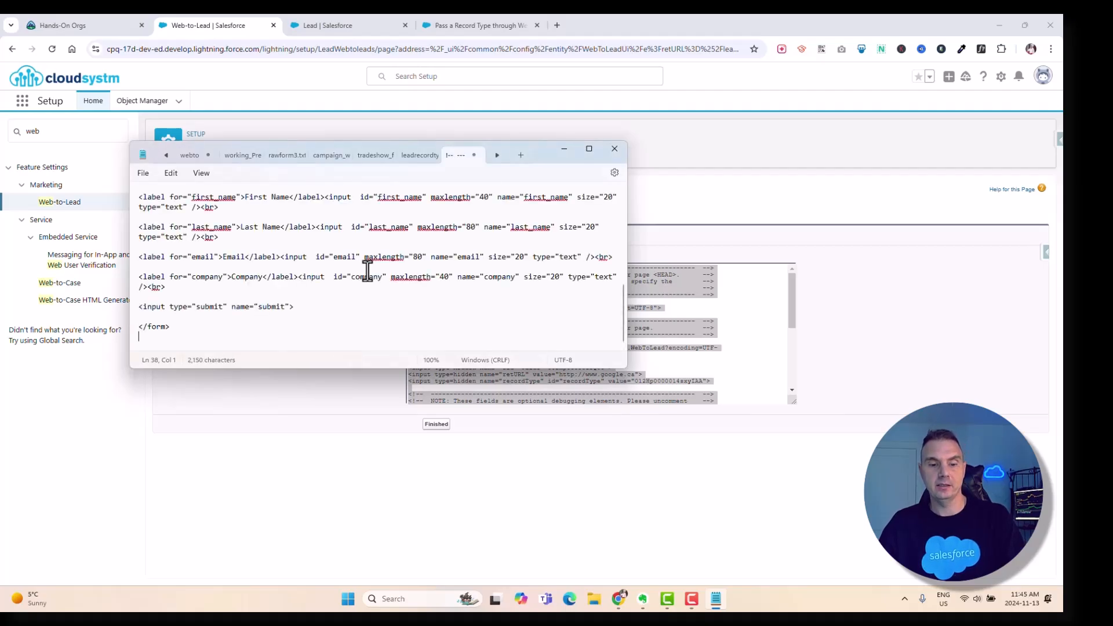
{"action": "key", "text": "ctrl+s"}
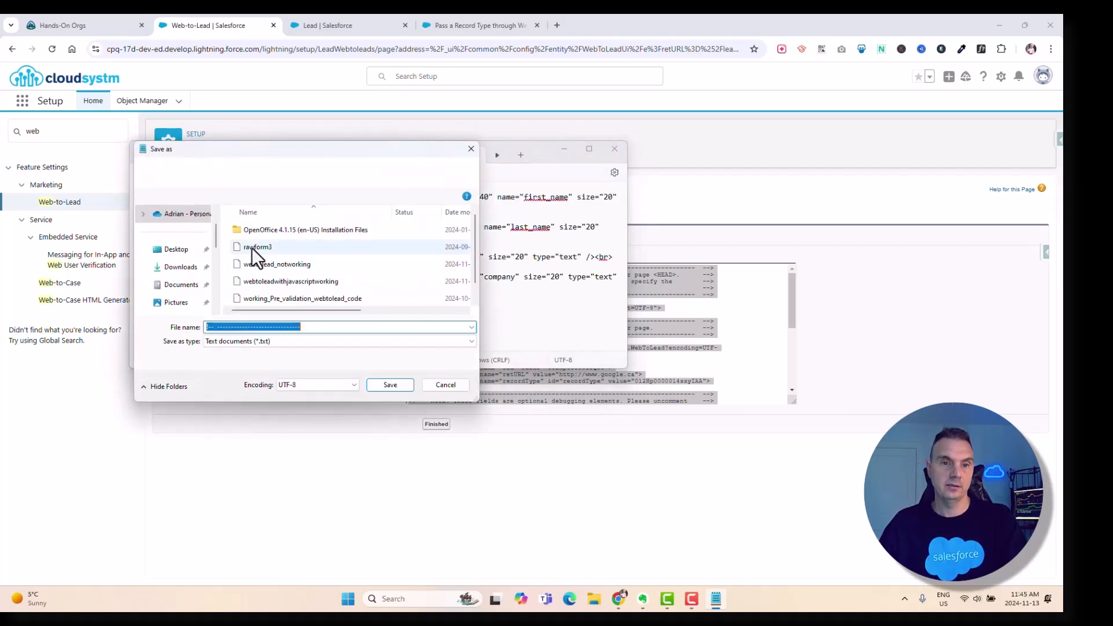
{"action": "type", "text": "webto"}
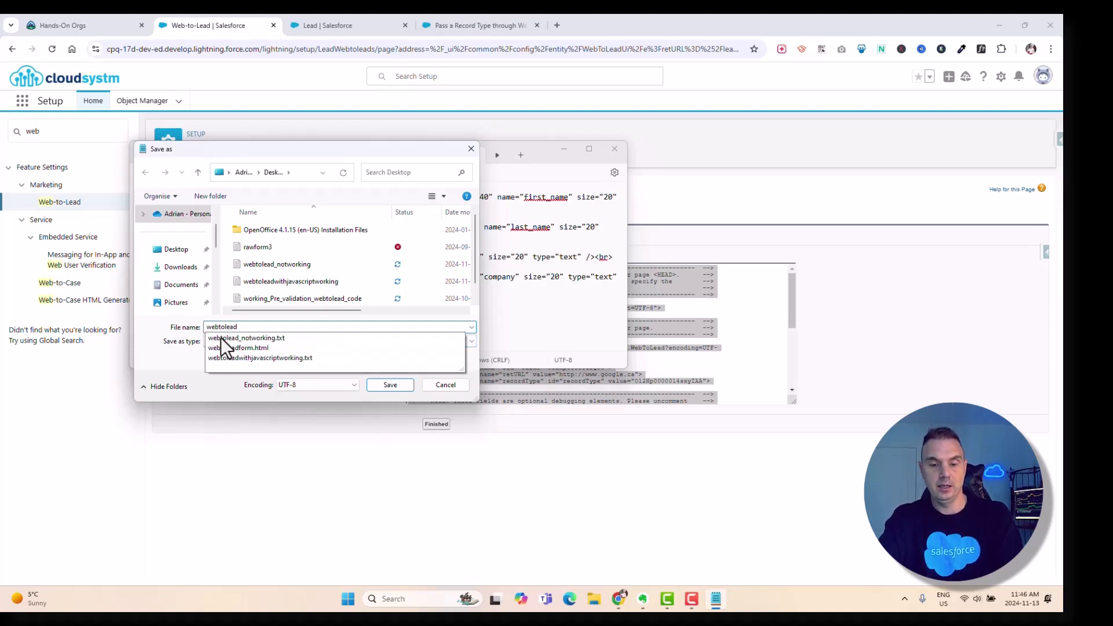
{"action": "type", "text": "leadrecordt"}
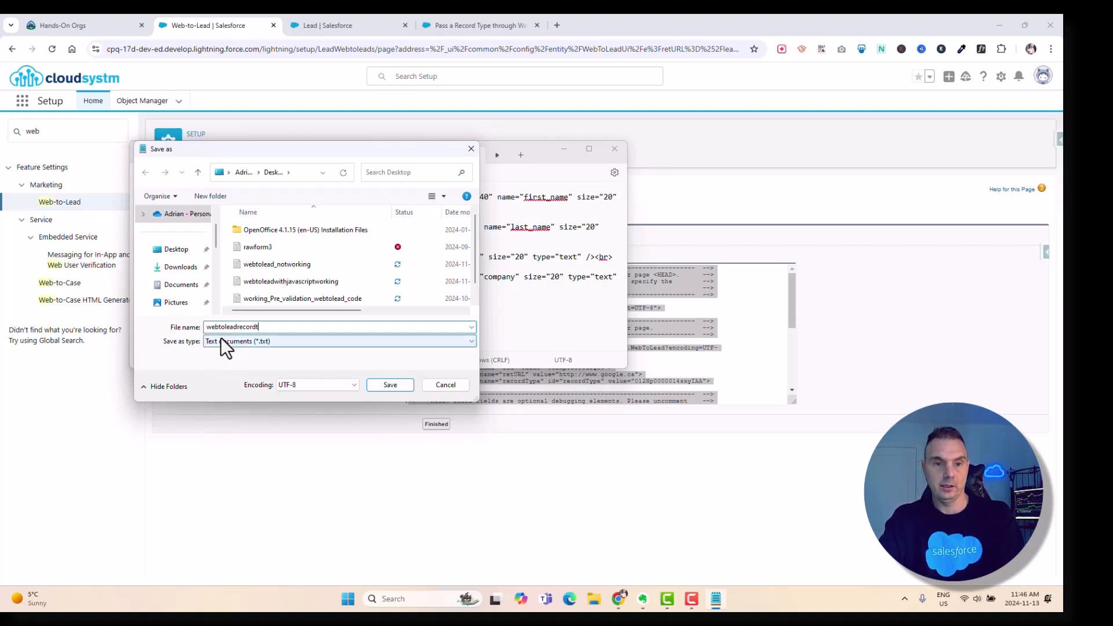
{"action": "type", "text": "ypeexample"}
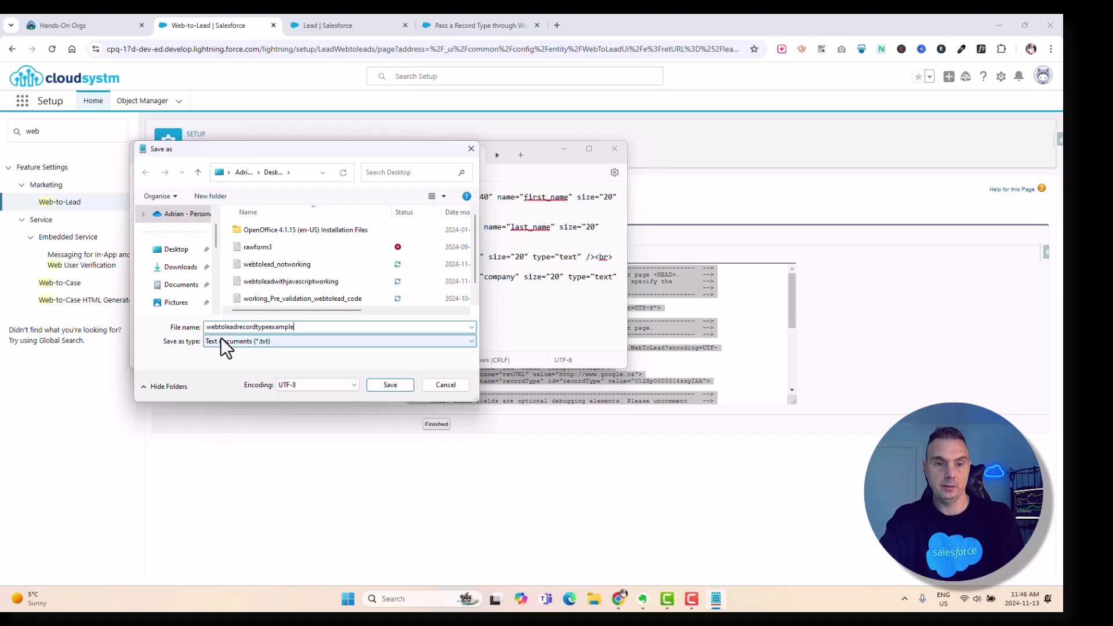
{"action": "type", "text": ".html"}
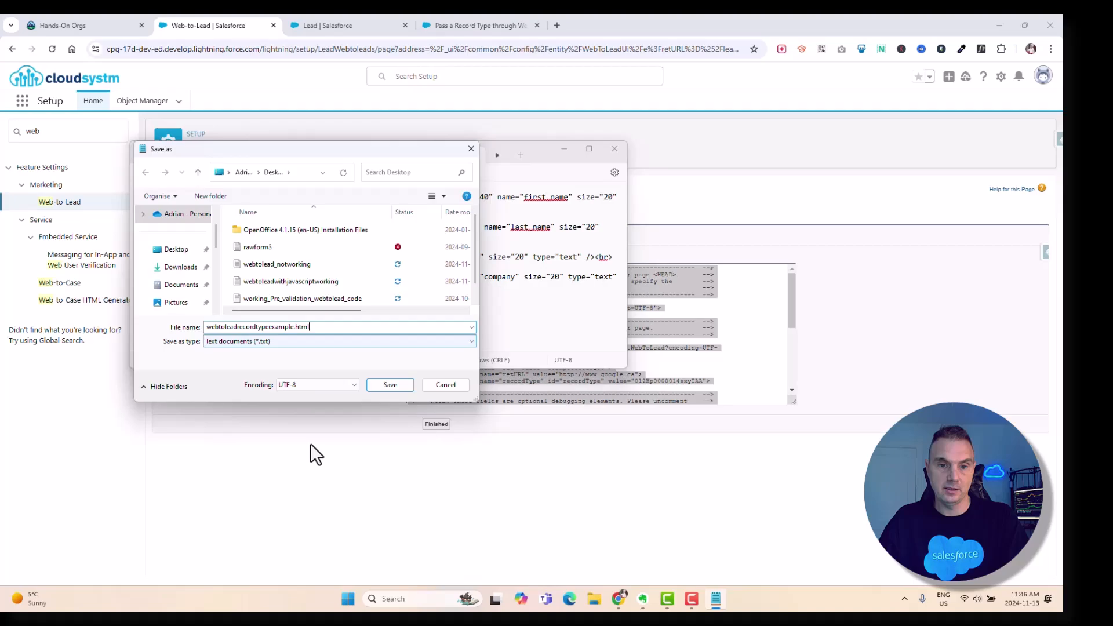
{"action": "left_click", "coordinate": [386, 386]}
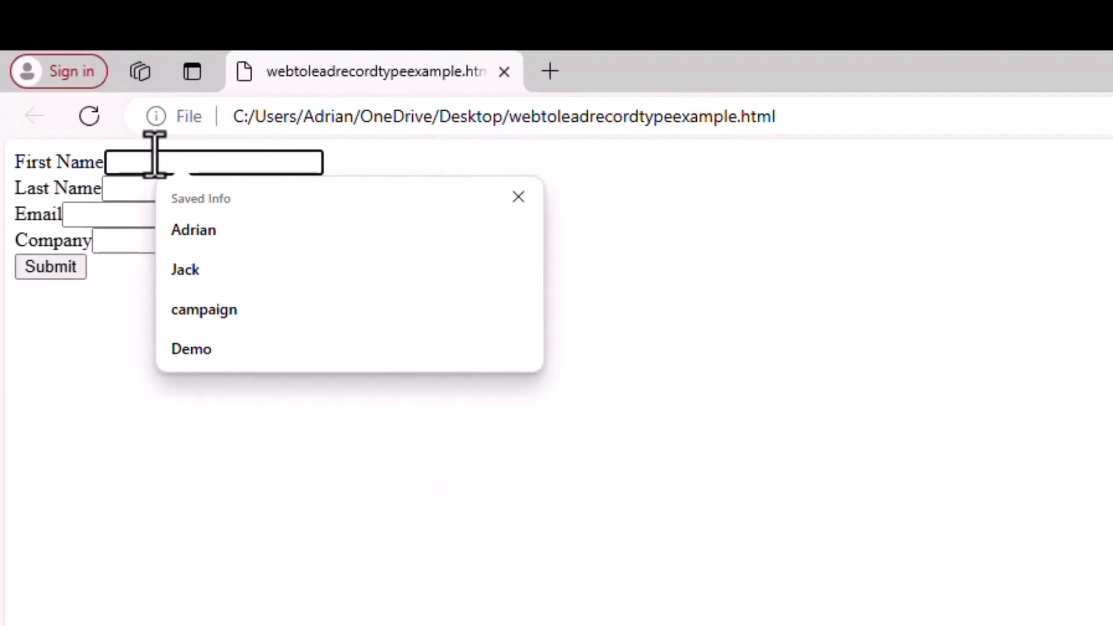
Step: Fill in the test lead's first name, last name and email, set the company to RecordType, and submit the web form
{"action": "type", "text": "John"}
{"action": "key", "text": "Tab"}
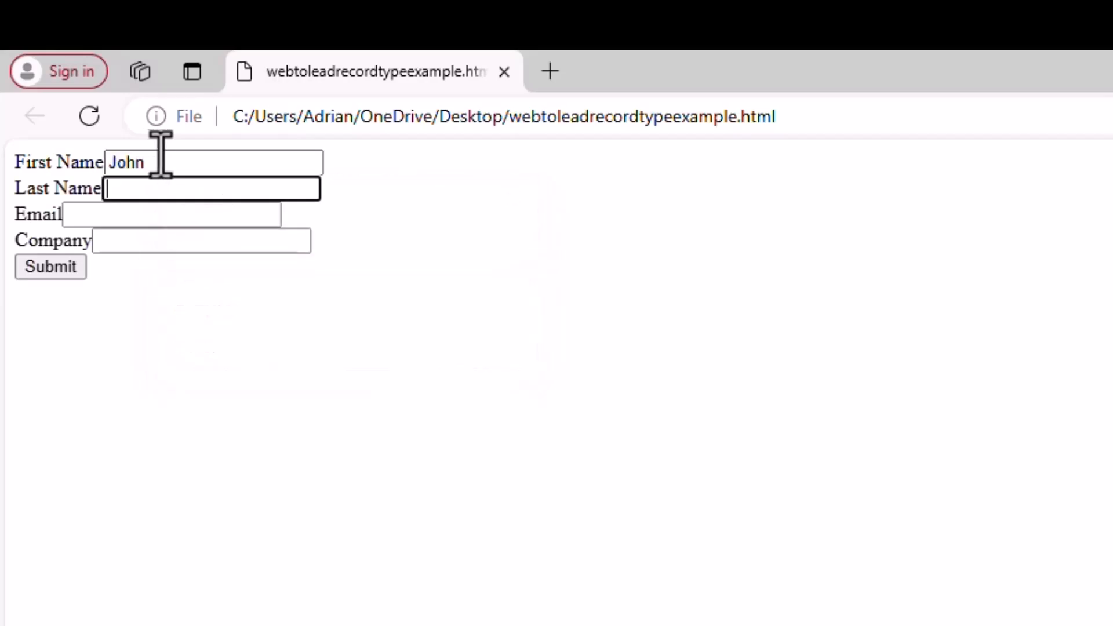
{"action": "type", "text": "Recordtype"}
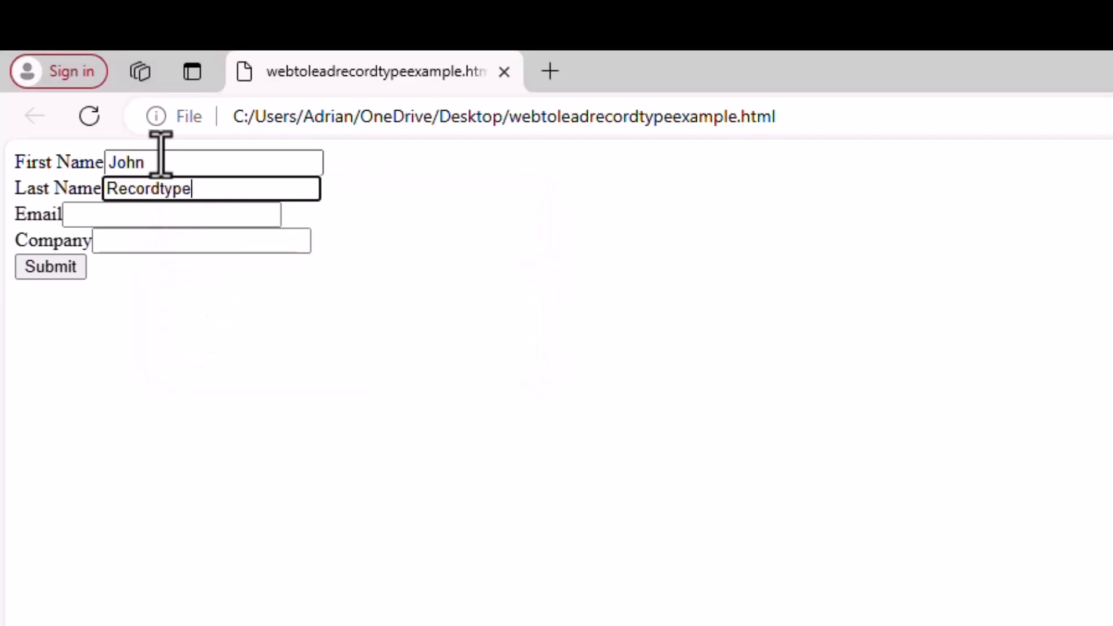
{"action": "key", "text": "Tab"}
{"action": "type", "text": "john"}
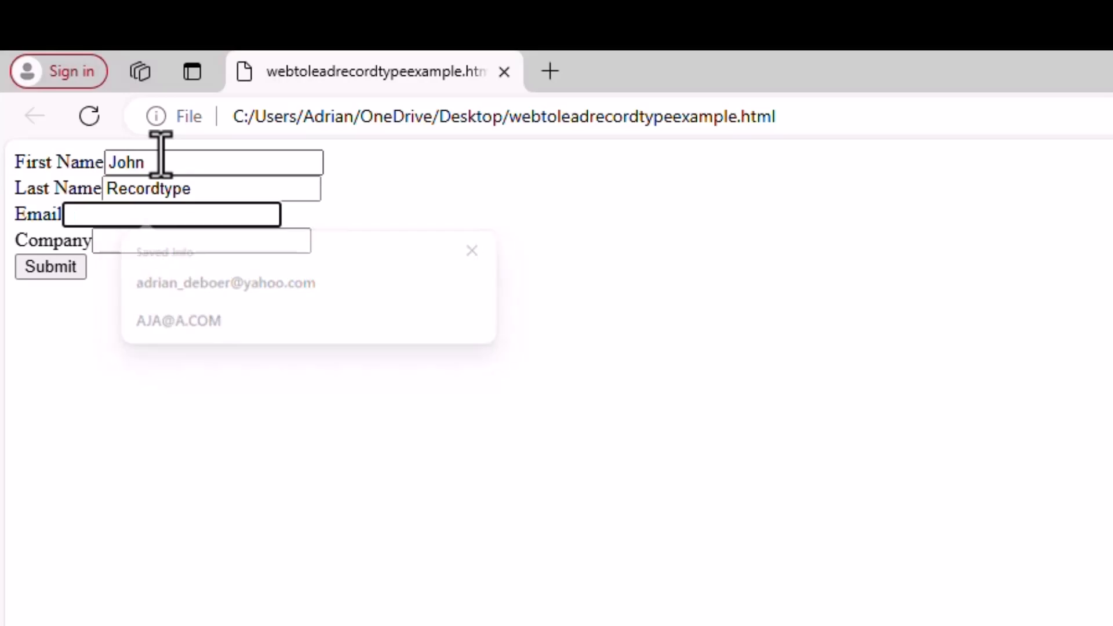
{"action": "type", "text": "@rec"}
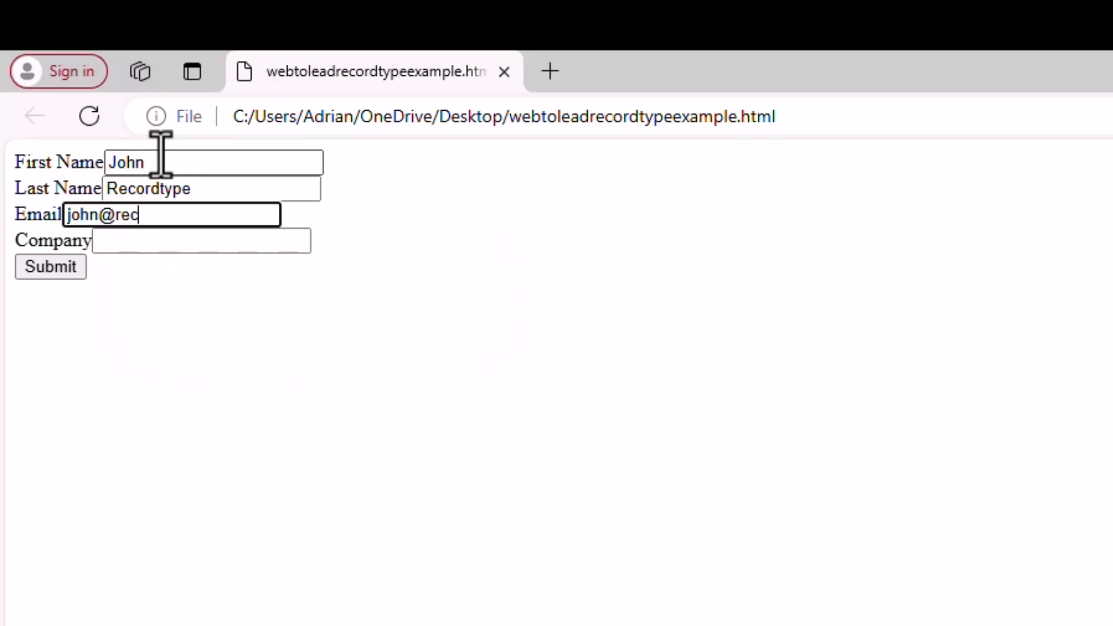
{"action": "type", "text": "ordtypee"}
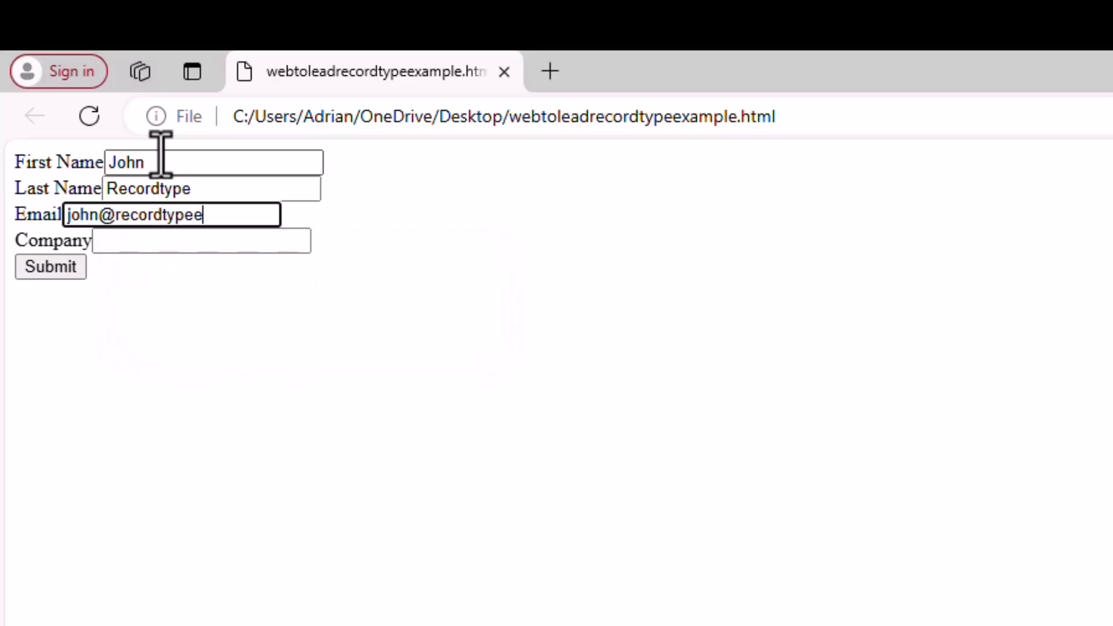
{"action": "type", "text": "amplecom"}
{"action": "key", "text": "Tab"}
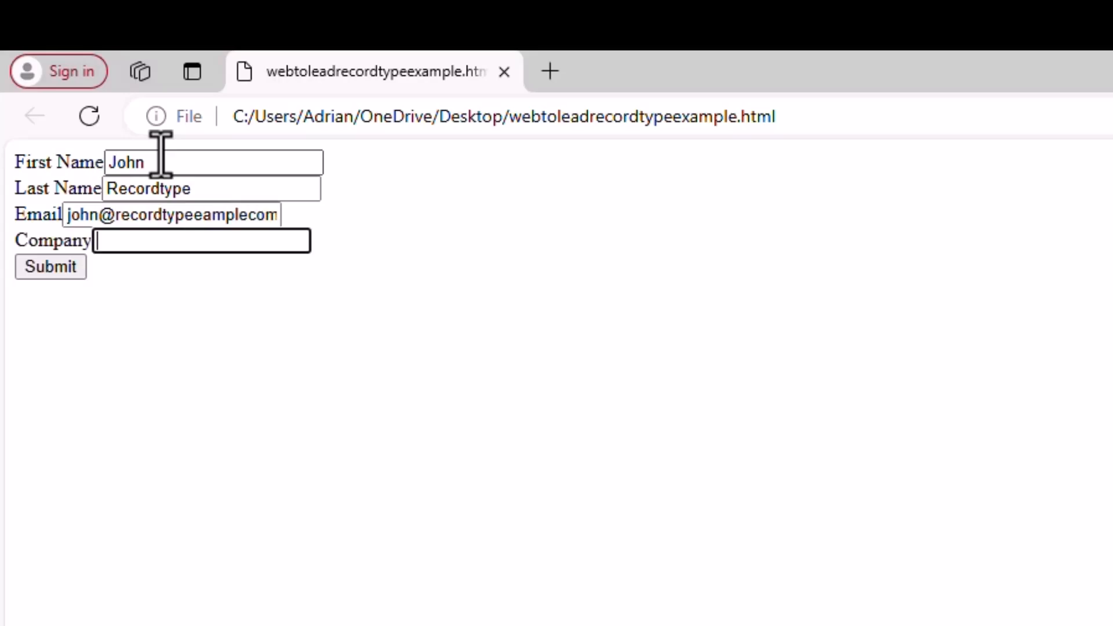
{"action": "type", "text": "RecordType"}
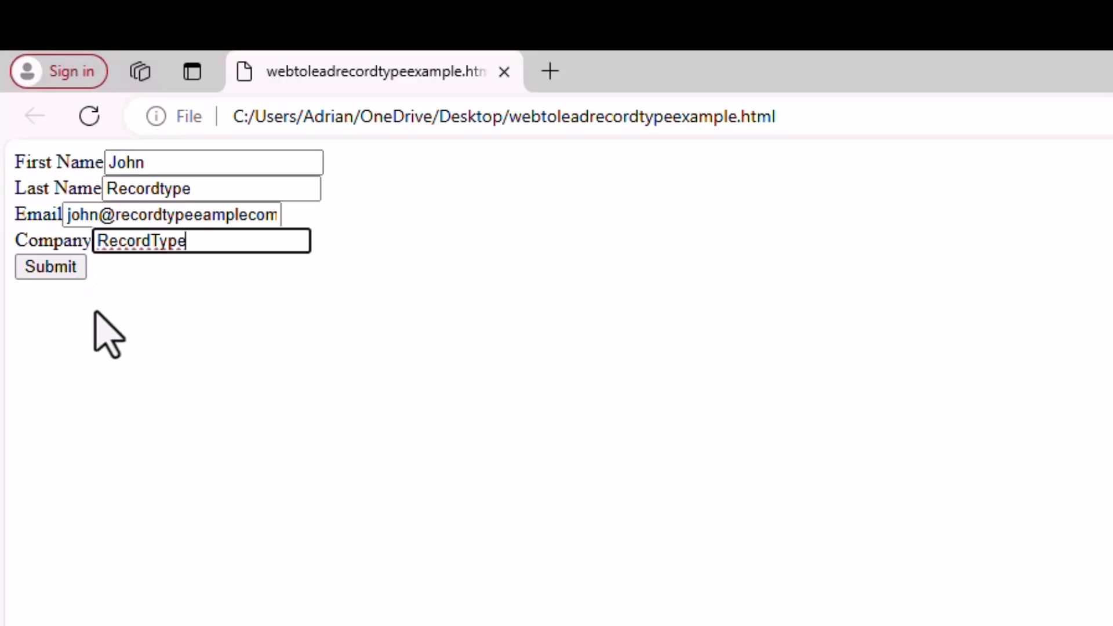
{"action": "left_click", "coordinate": [78, 276]}
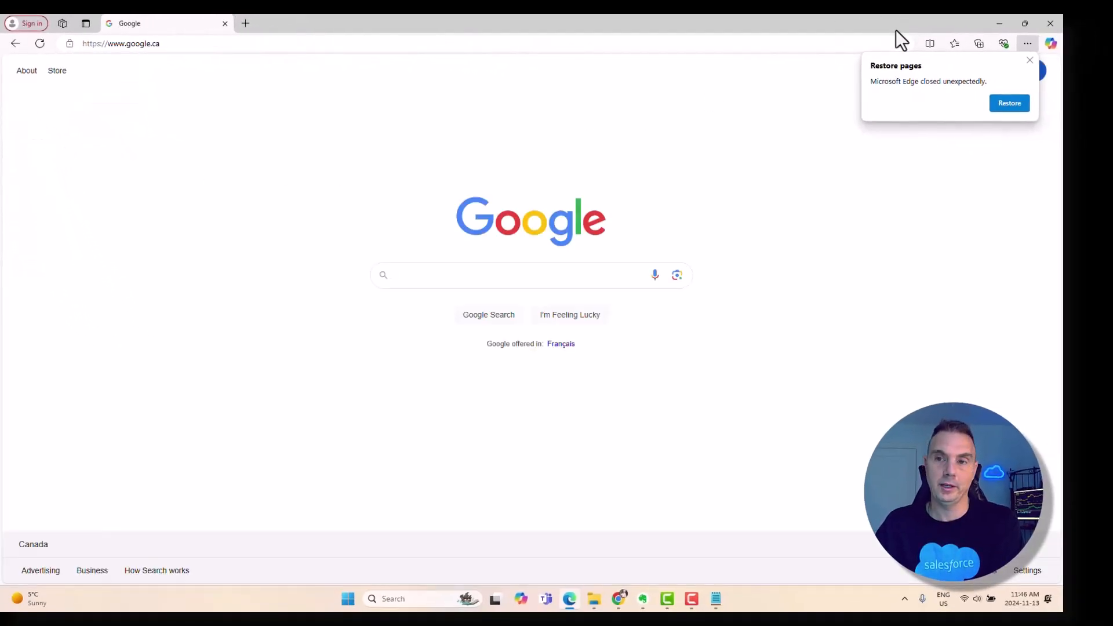
Step: Leave the Edge browser, switch to the Salesforce Lead setup page in Chrome, and launch the Sales app
{"action": "left_click", "coordinate": [1000, 23]}
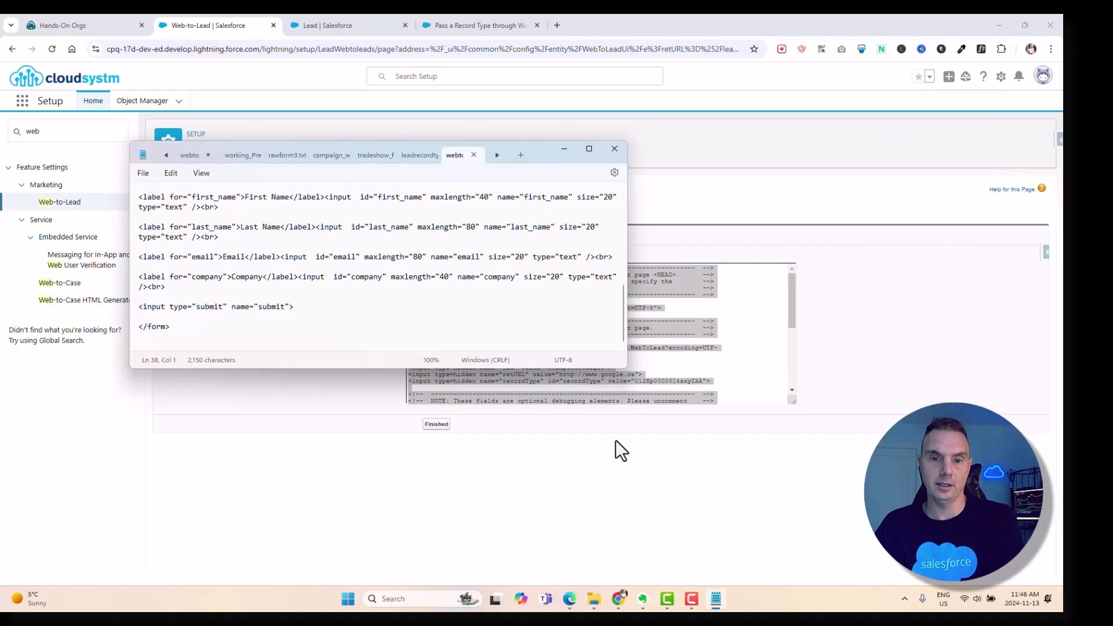
{"action": "left_click", "coordinate": [337, 16]}
{"action": "left_click", "coordinate": [338, 19]}
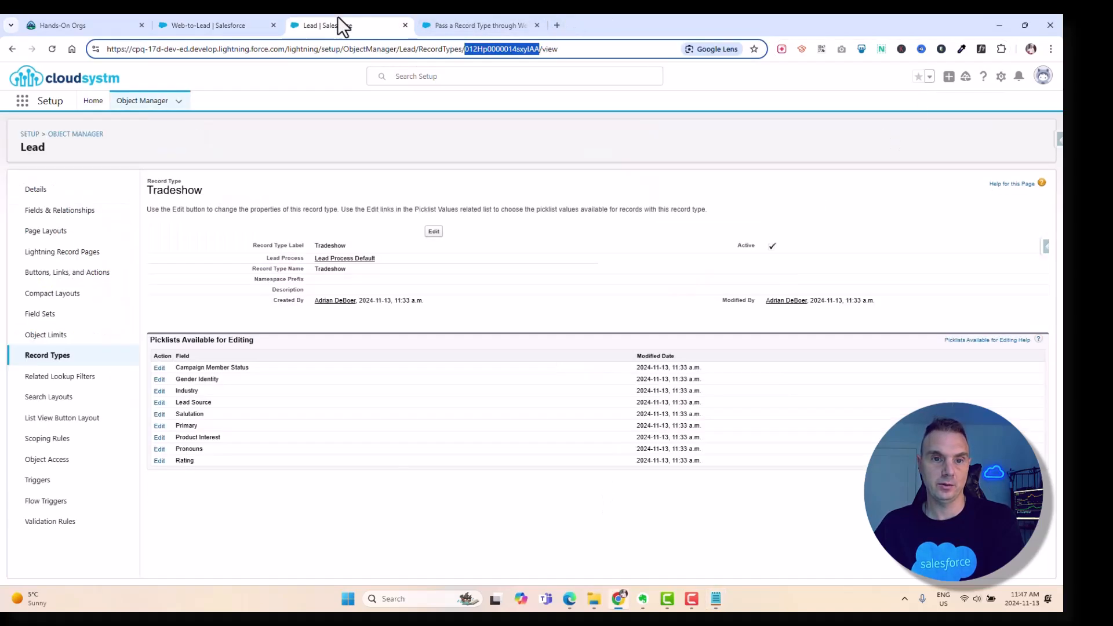
{"action": "left_click", "coordinate": [22, 102]}
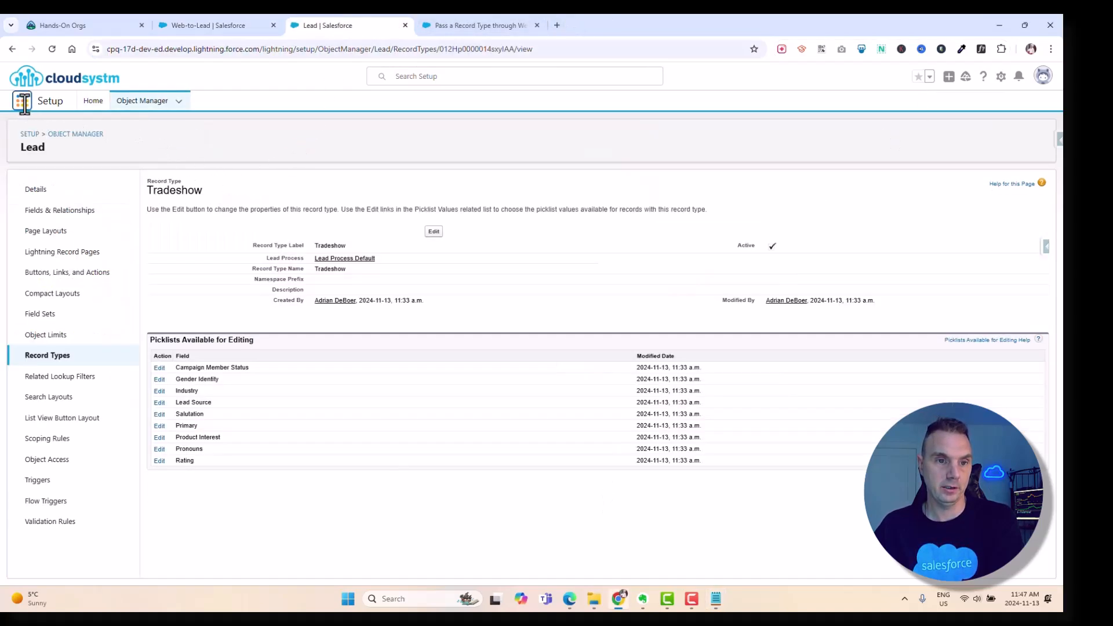
{"action": "left_click", "coordinate": [98, 179]}
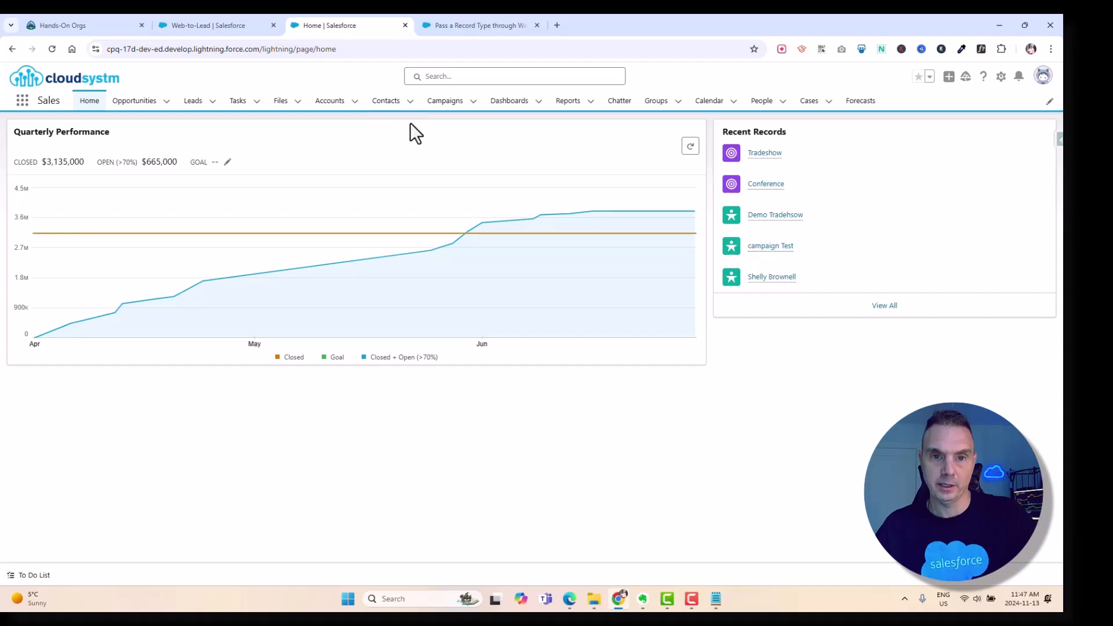
Step: Go to the Leads object and switch its list view to Today's Leads
{"action": "left_click", "coordinate": [193, 102]}
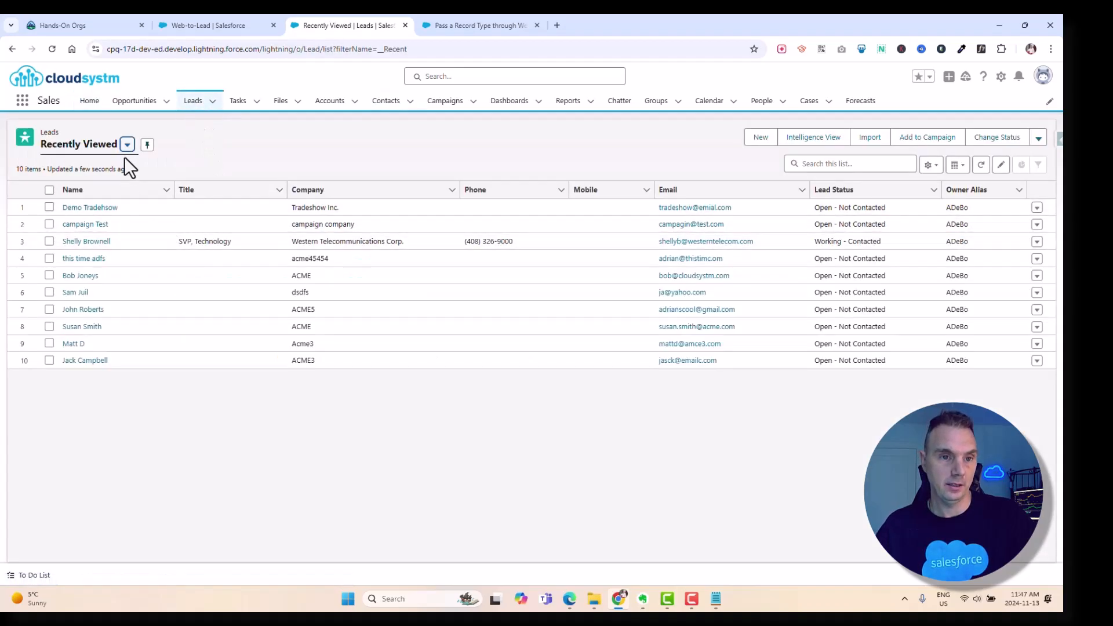
{"action": "left_click", "coordinate": [127, 144]}
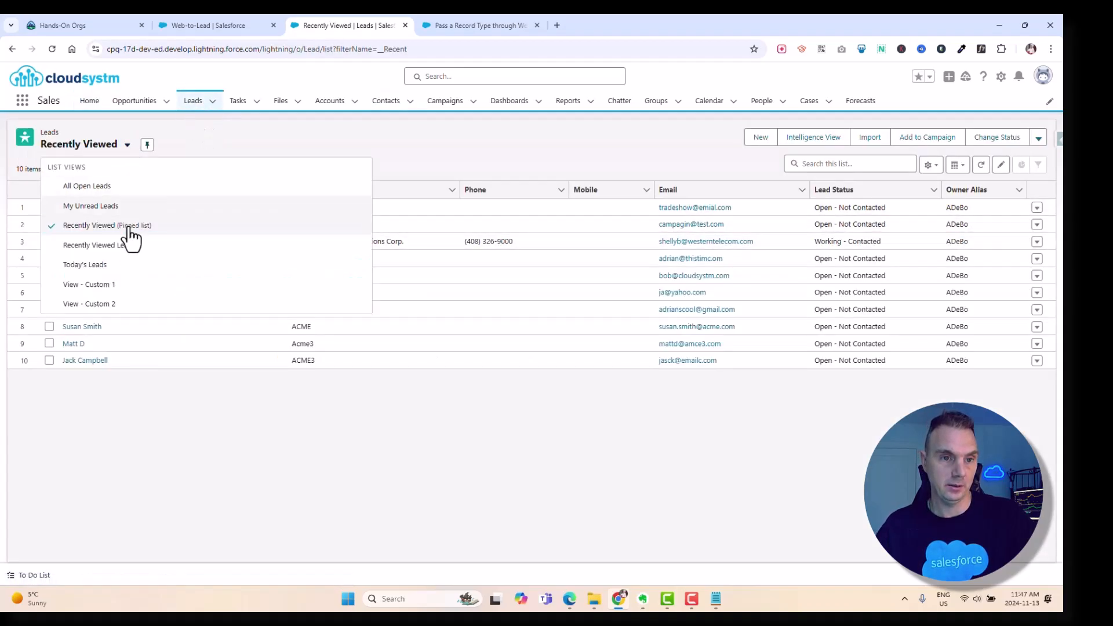
{"action": "left_click", "coordinate": [100, 264]}
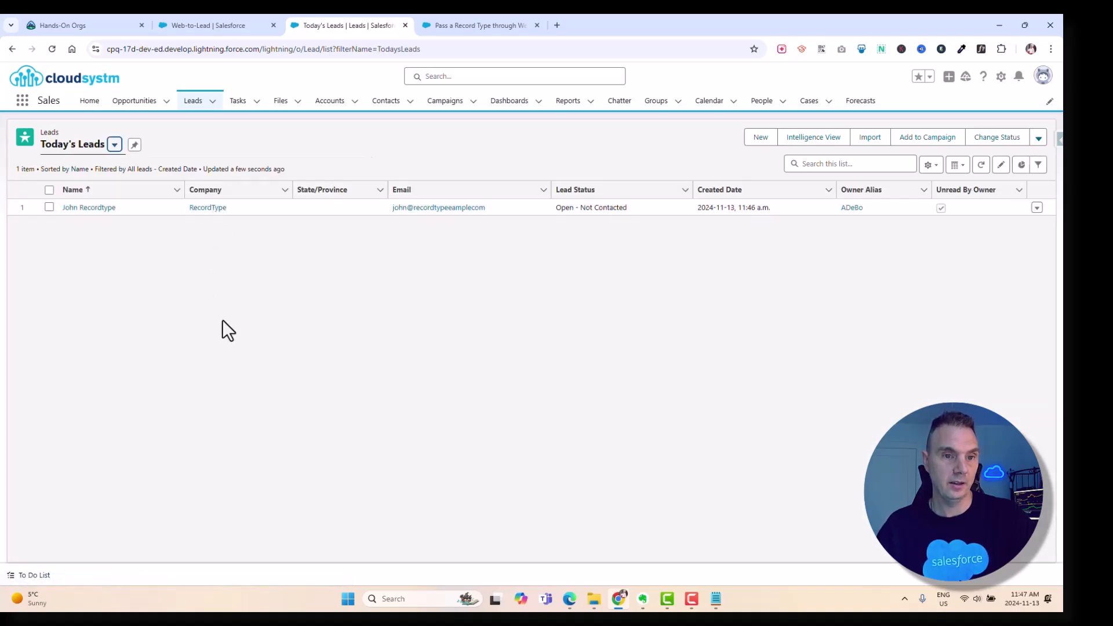
Step: Open the submitted test lead with the company RecordType and review the fields in its details
{"action": "left_click", "coordinate": [94, 208]}
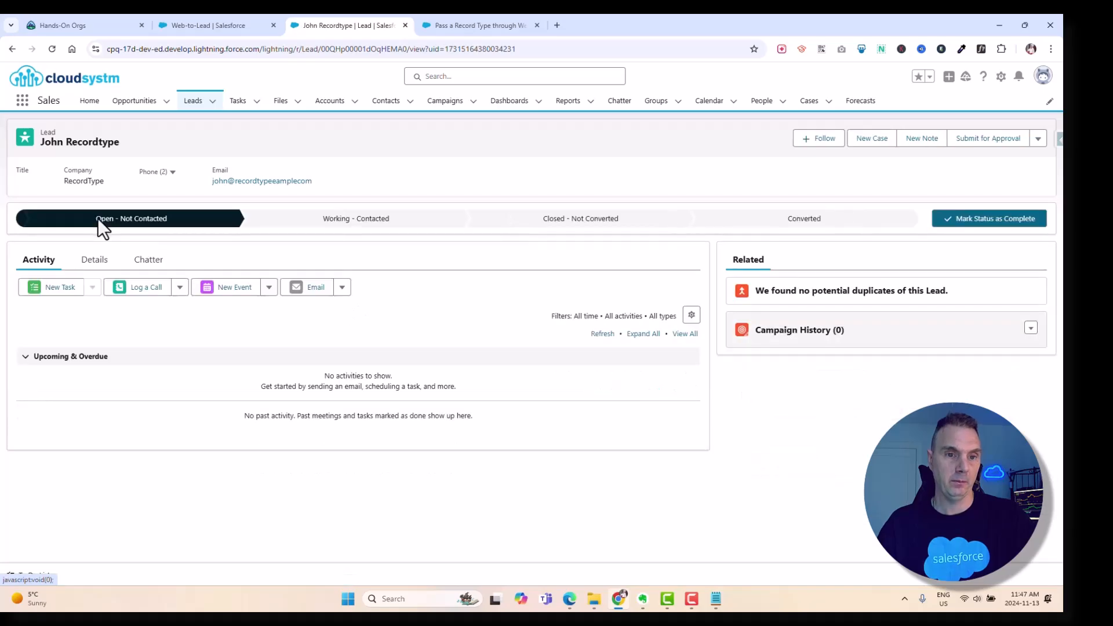
{"action": "left_click", "coordinate": [95, 261]}
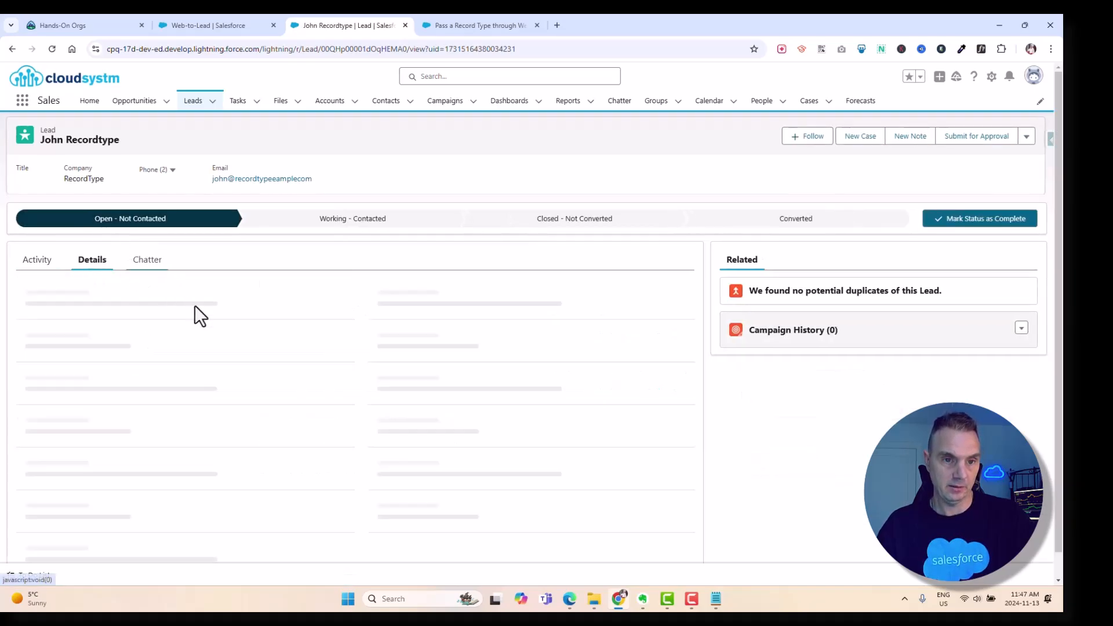
{"action": "scroll", "coordinate": [261, 383], "scroll_direction": "down", "scroll_amount": 1}
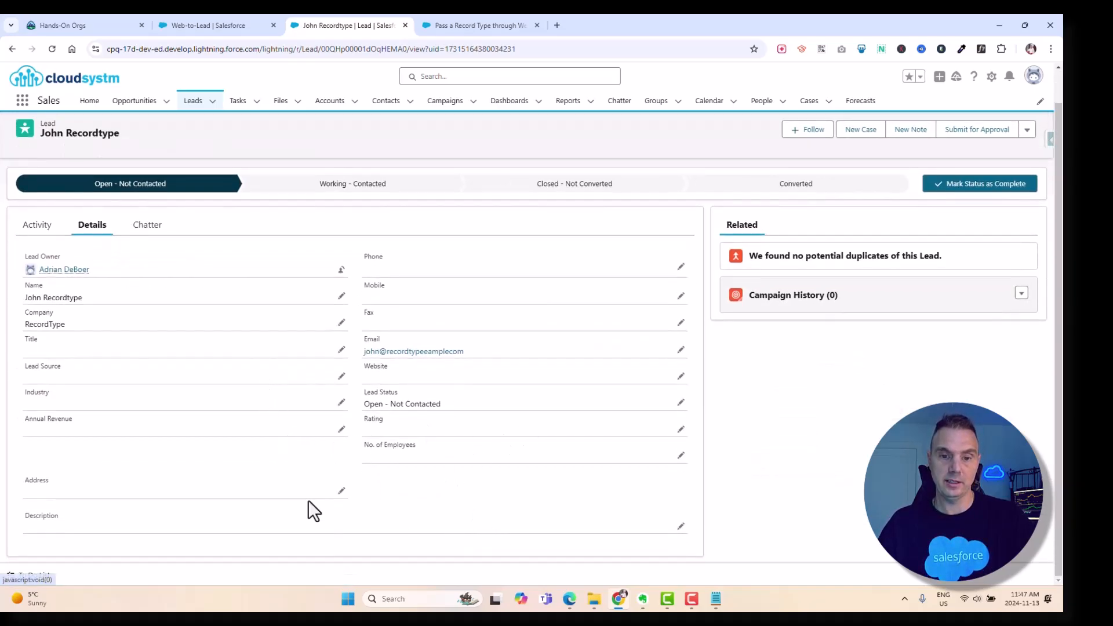